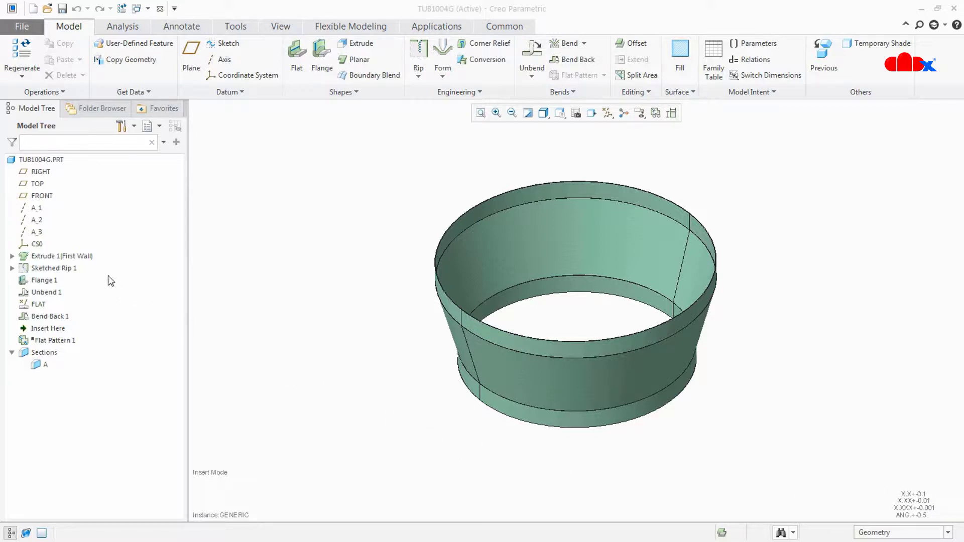
# Inspect the A, B and C dimensions of Extrude 1 and Flange 1, then close the part.
pyautogui.click(90, 257)
pyautogui.click(97, 182)
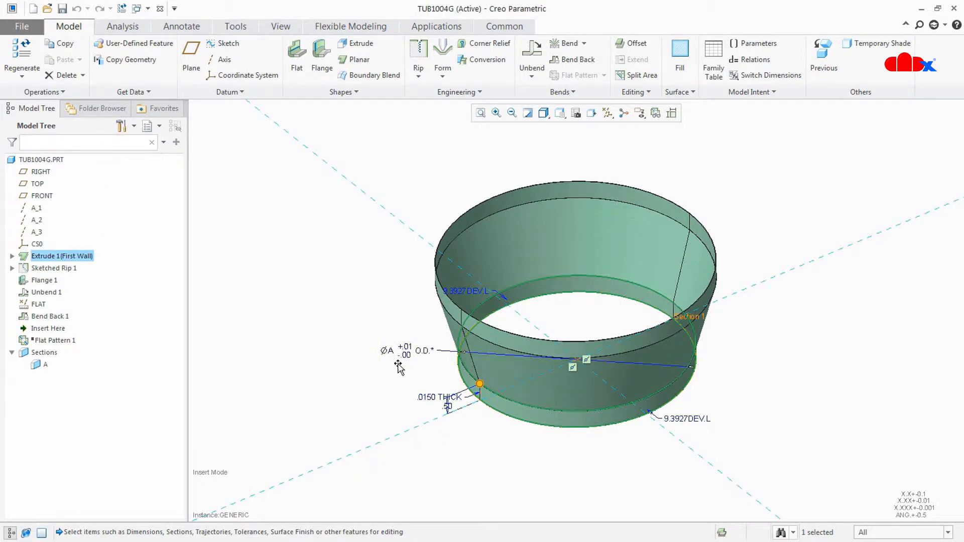
pyautogui.click(44, 281)
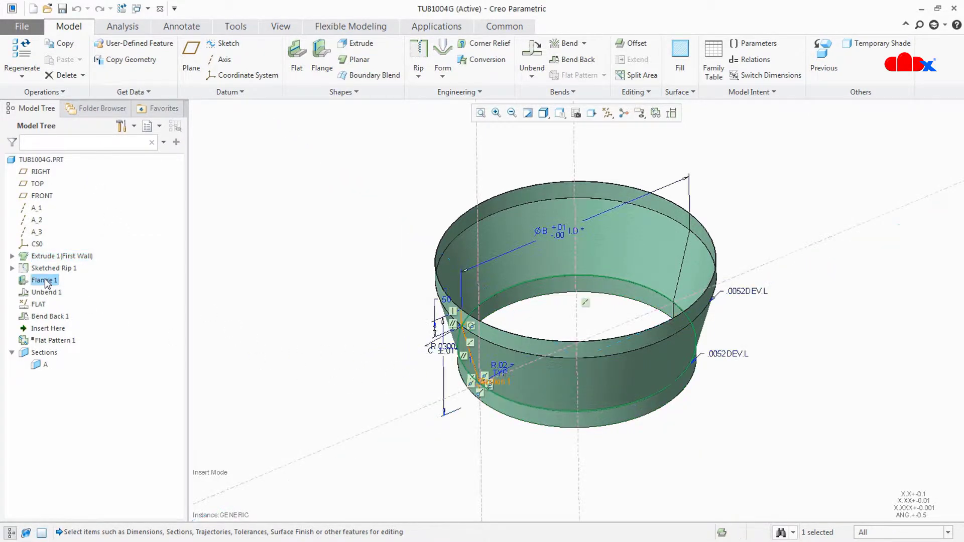
pyautogui.moveTo(558, 361); pyautogui.dragTo(517, 346, button='middle')
pyautogui.scroll(4, 659, 370)
pyautogui.moveTo(659, 369); pyautogui.dragTo(661, 366, button='middle')
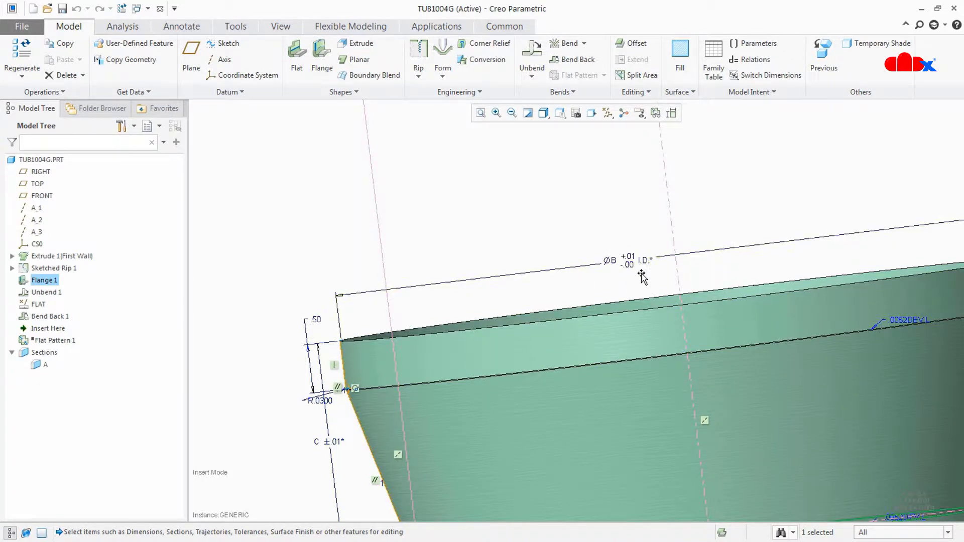
pyautogui.click(333, 445)
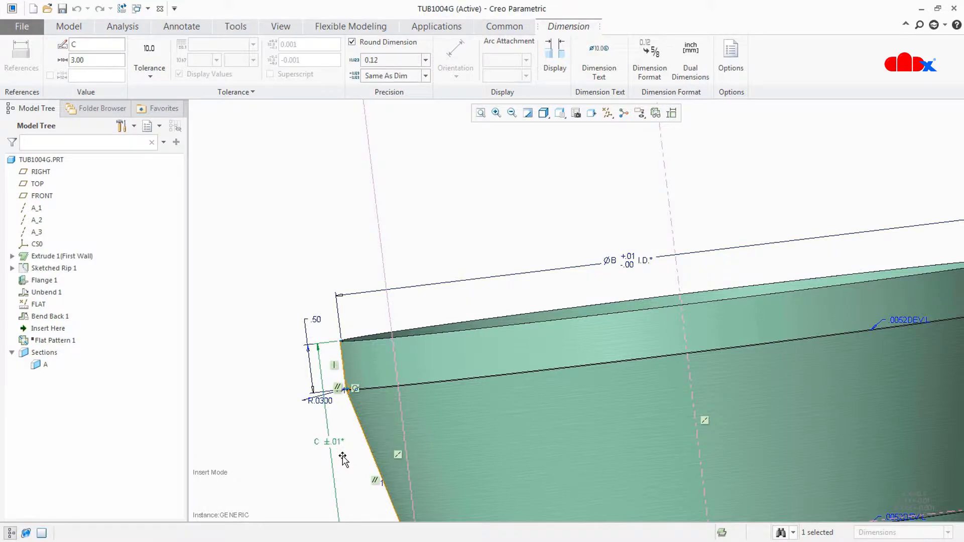
pyautogui.click(357, 284)
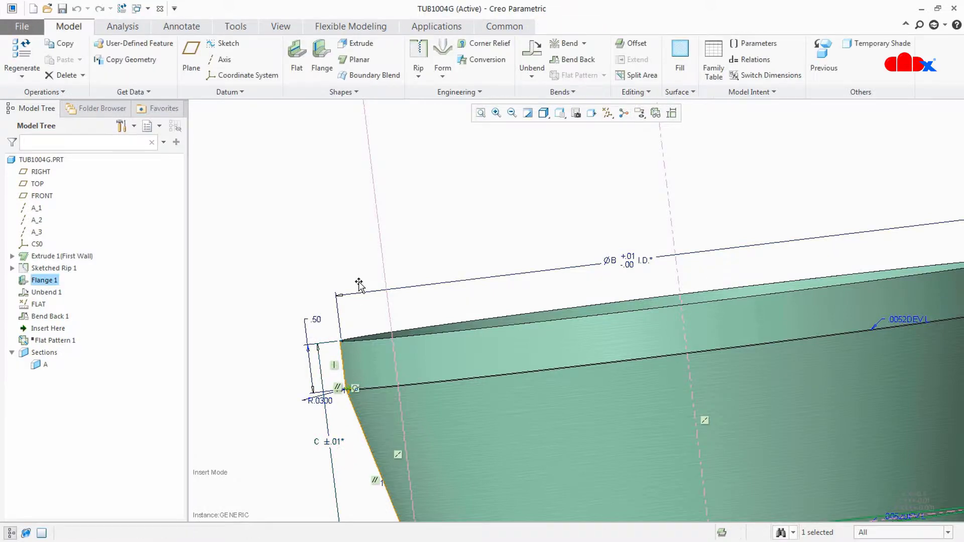
pyautogui.click(160, 9)
pyautogui.scroll(3, 576, 455)
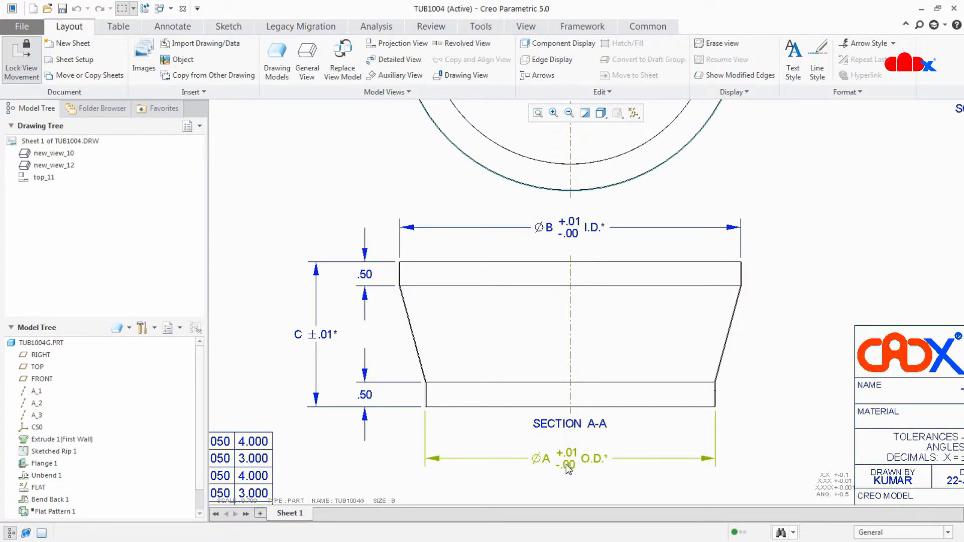
pyautogui.doubleClick(548, 466)
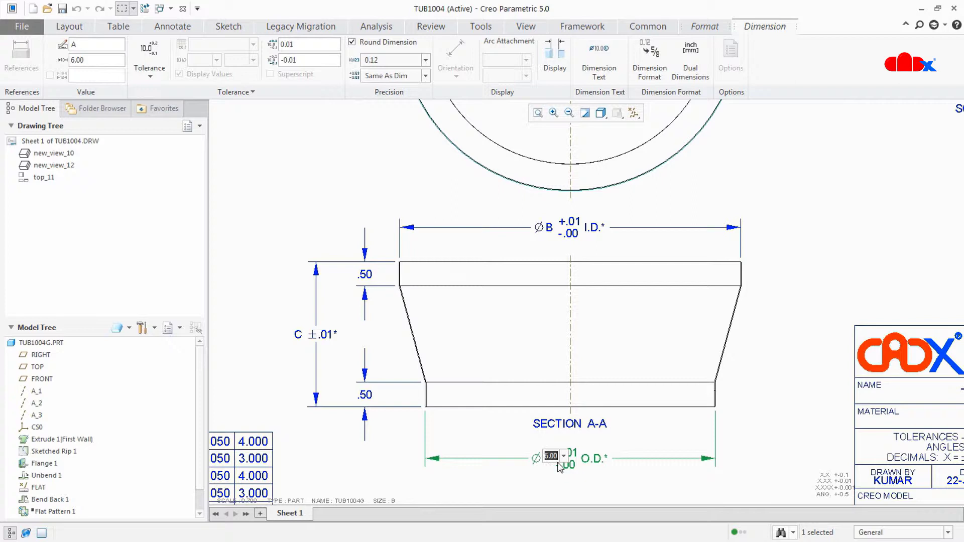
pyautogui.click(302, 335)
pyautogui.doubleClick(300, 336)
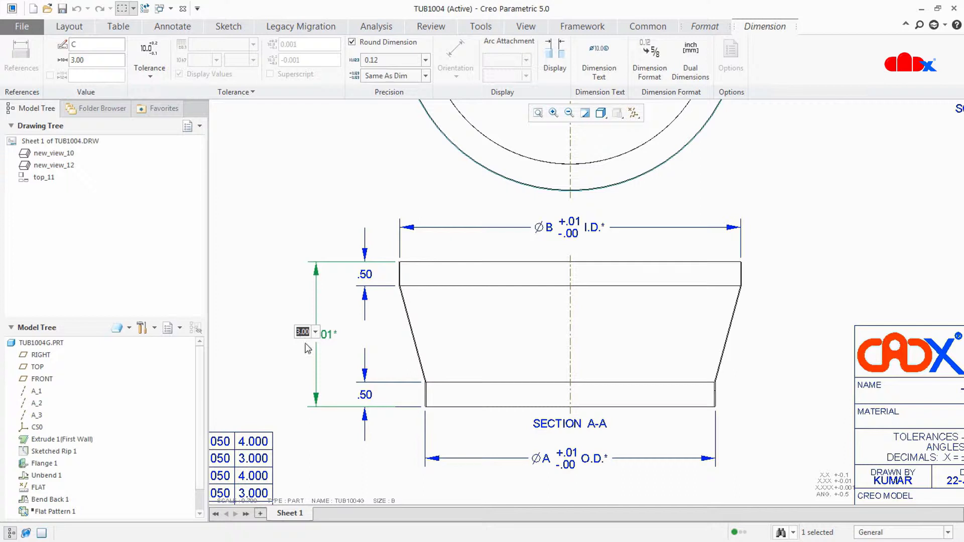
pyautogui.click(551, 232)
pyautogui.doubleClick(552, 233)
pyautogui.press('Return')
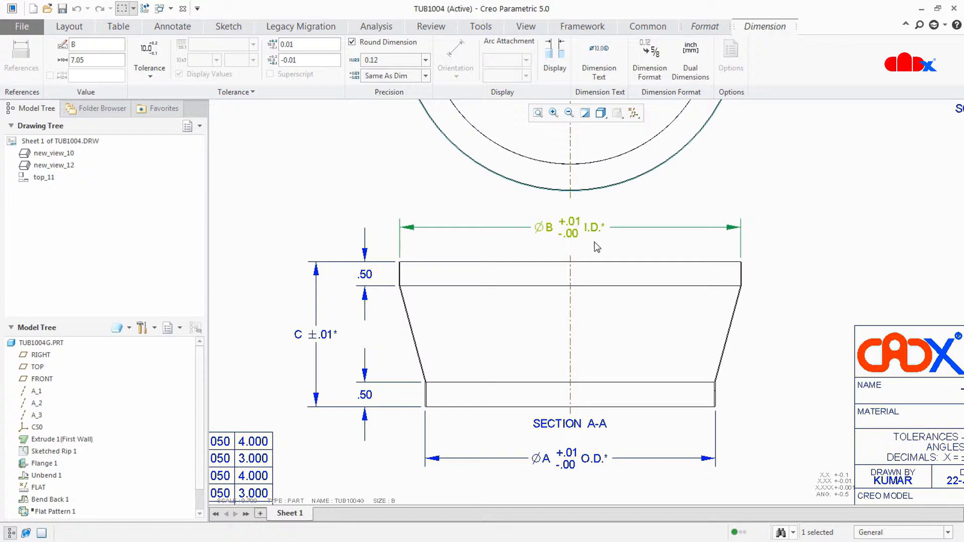
pyautogui.click(780, 253)
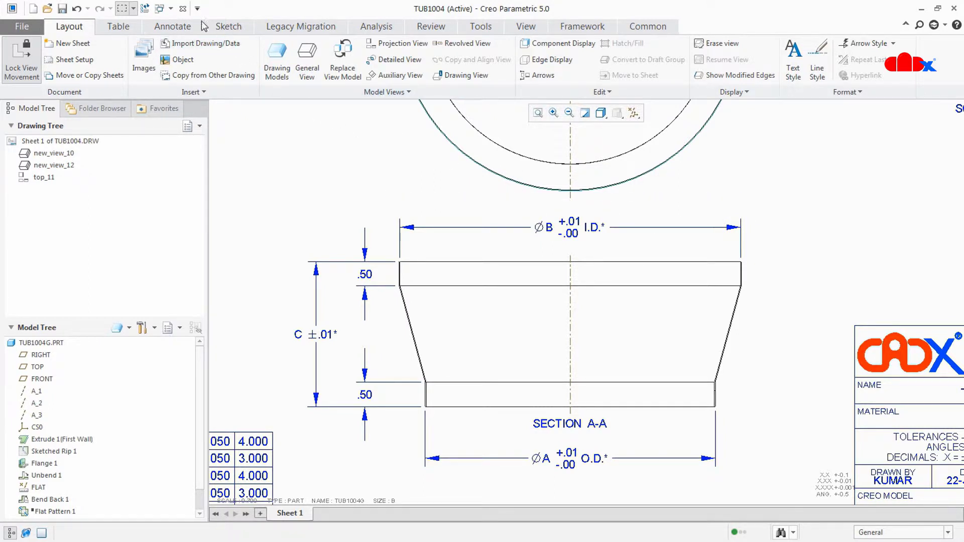
# Close the TUB1004 drawing and erase undisplayed objects from memory.
pyautogui.click(183, 9)
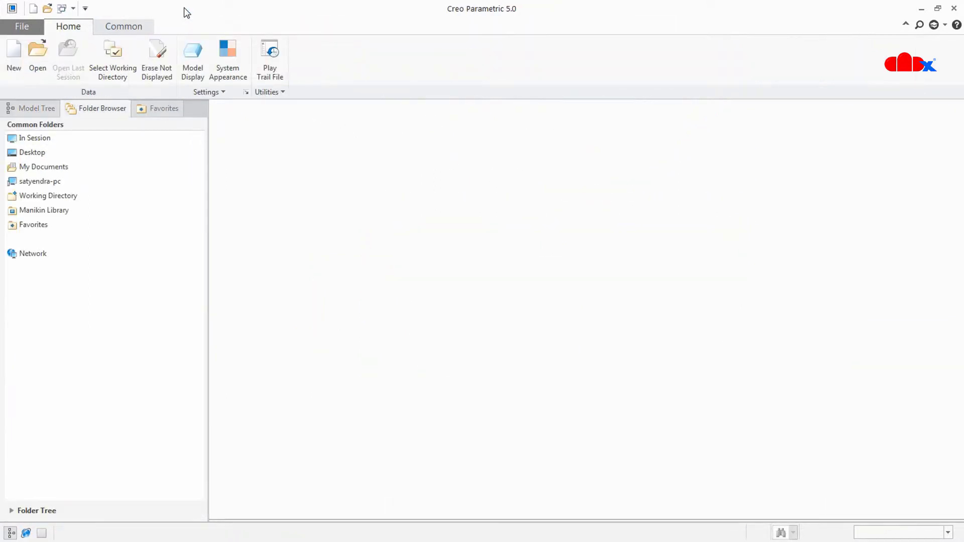
pyautogui.click(156, 58)
pyautogui.press('Return')
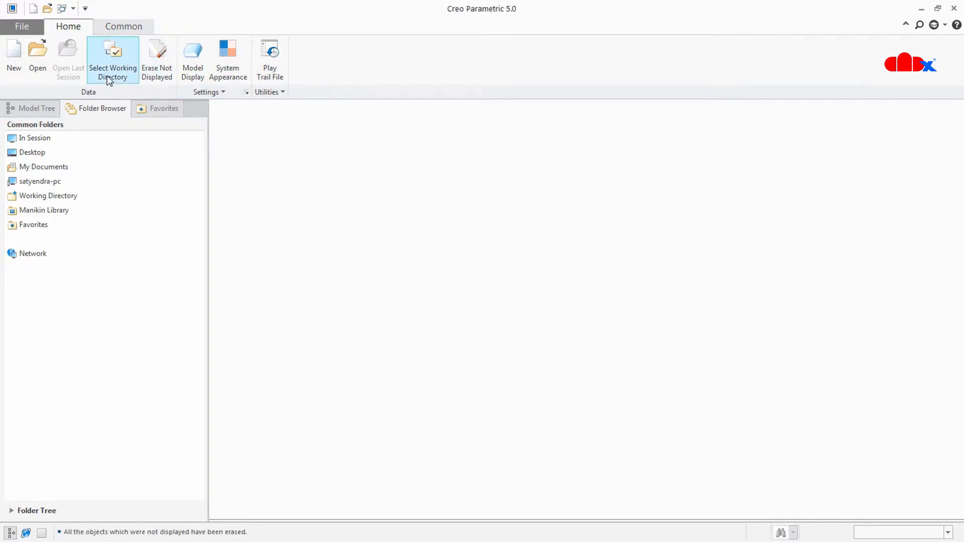
# Open tub1004g.prt as the generic instance.
pyautogui.click(35, 56)
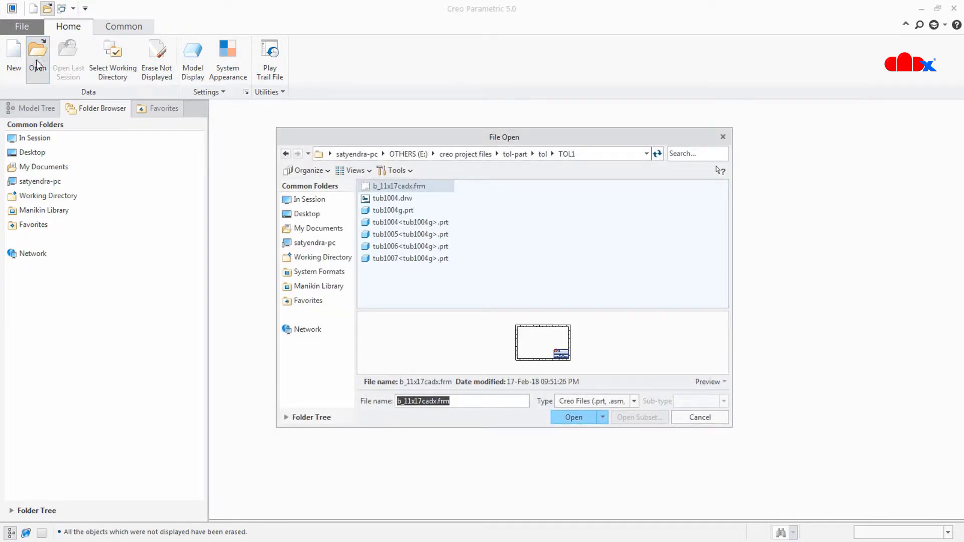
pyautogui.click(392, 209)
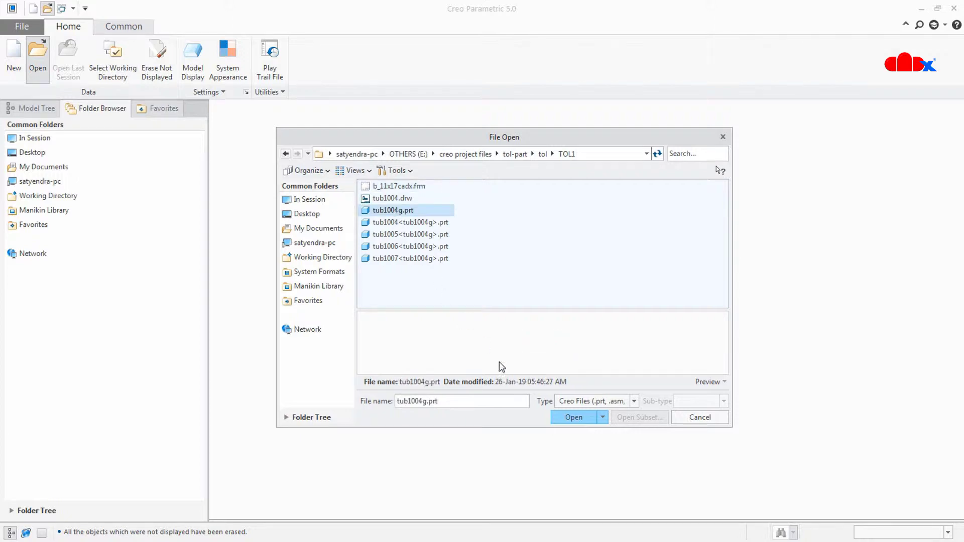
pyautogui.click(586, 418)
pyautogui.click(504, 406)
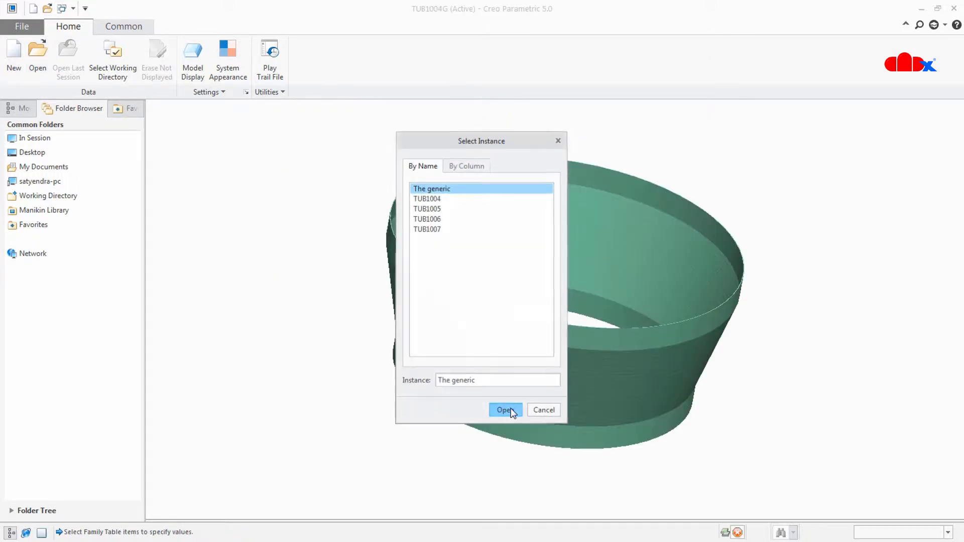
pyautogui.moveTo(552, 403); pyautogui.dragTo(560, 401, button='middle')
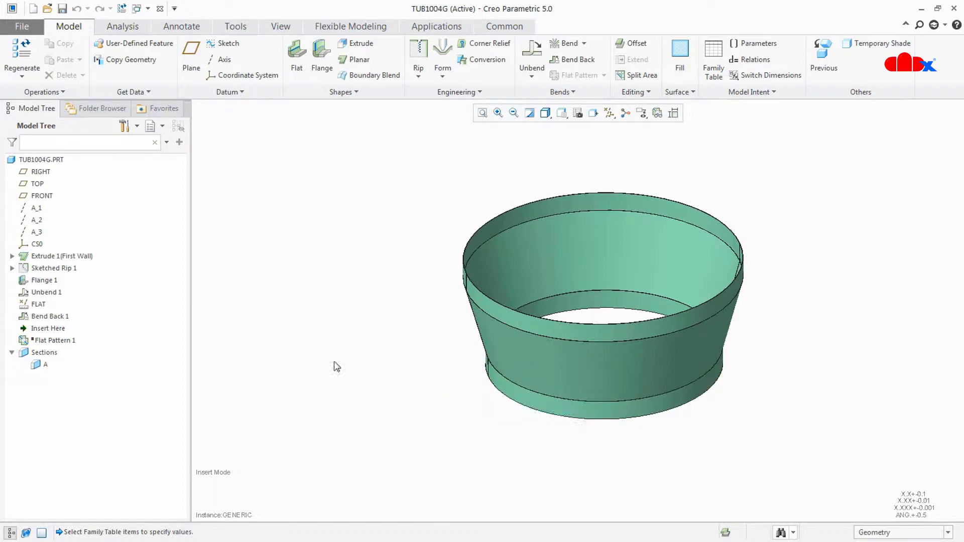
# Review the Ø6.00 outer diameter, Ø7.05 inner diameter and 3.00 height dimensions on Extrude 1 and Flange 1.
pyautogui.click(80, 257)
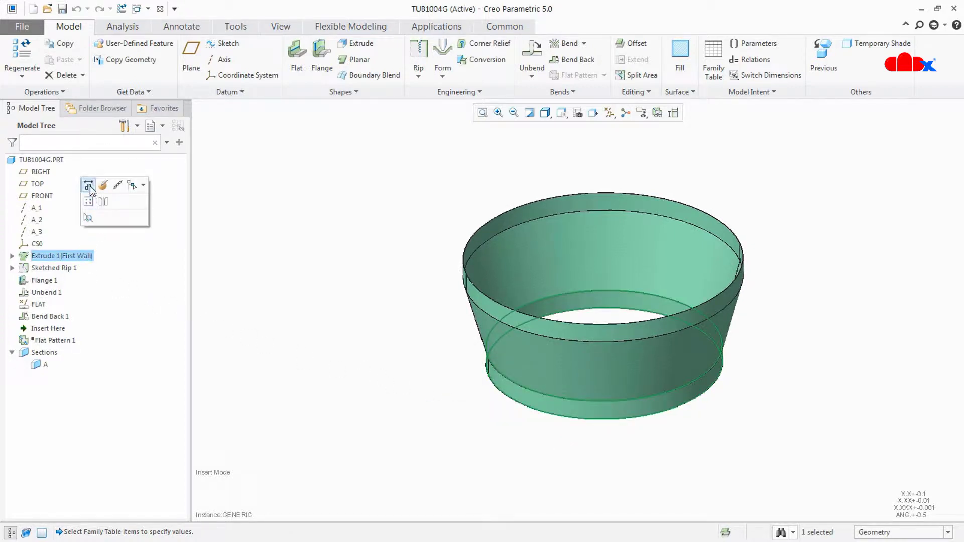
pyautogui.click(89, 187)
pyautogui.scroll(2, 497, 347)
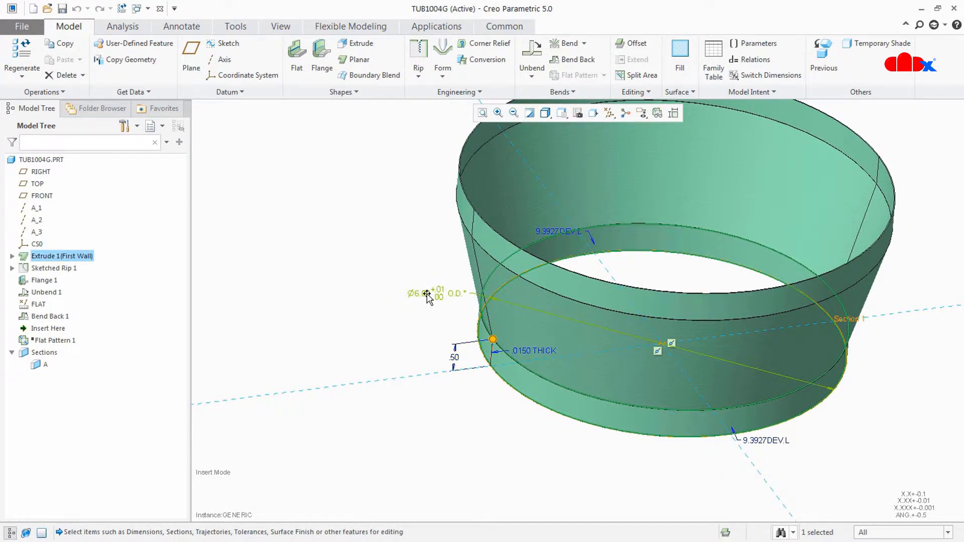
pyautogui.click(427, 295)
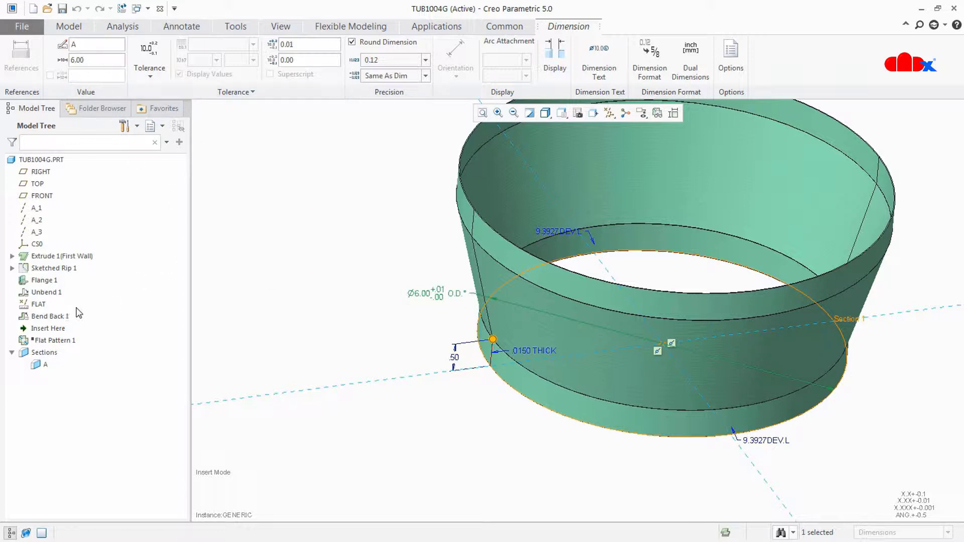
pyautogui.click(45, 280)
pyautogui.moveTo(310, 334); pyautogui.dragTo(340, 383, button='middle')
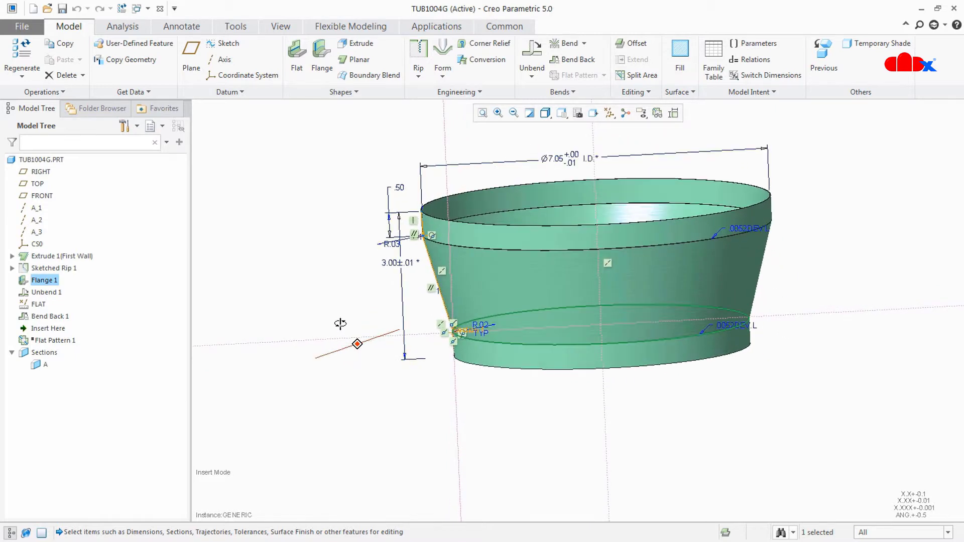
pyautogui.click(558, 158)
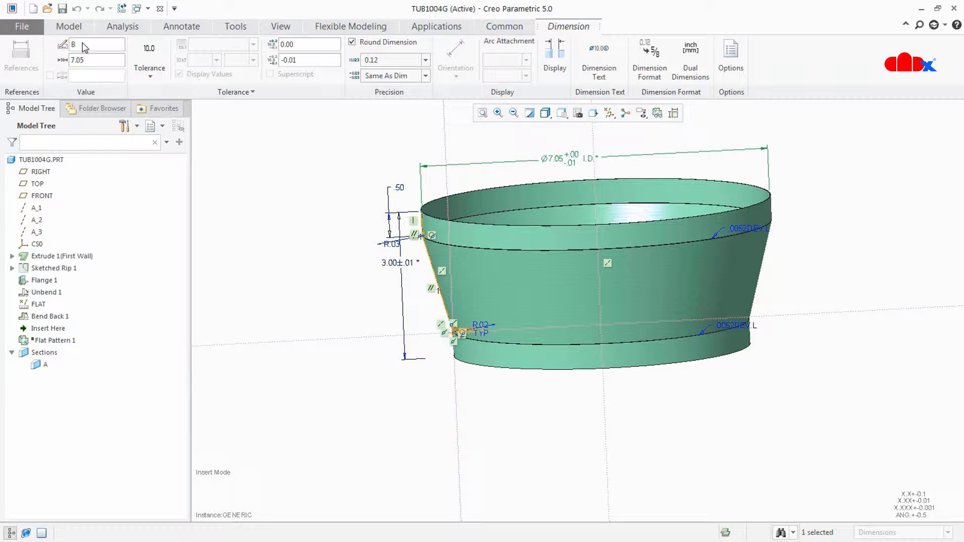
pyautogui.click(396, 263)
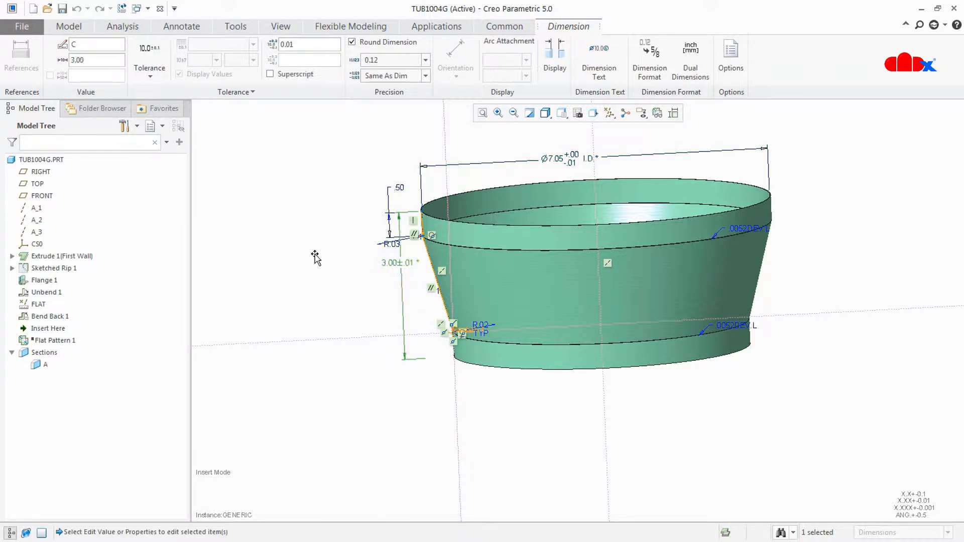
pyautogui.click(312, 230)
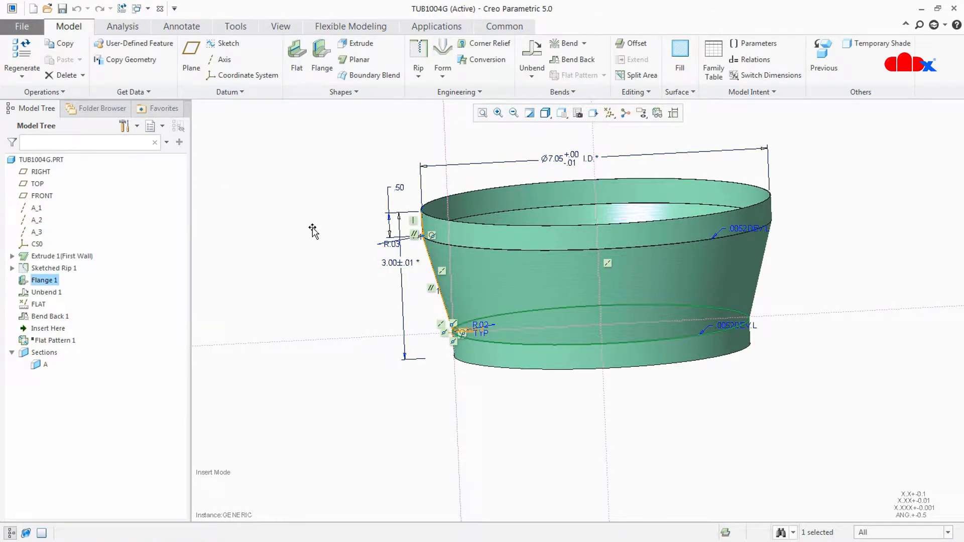
pyautogui.click(311, 231)
# Check the A, B, C columns in the family table, then bring up the file browser.
pyautogui.click(713, 59)
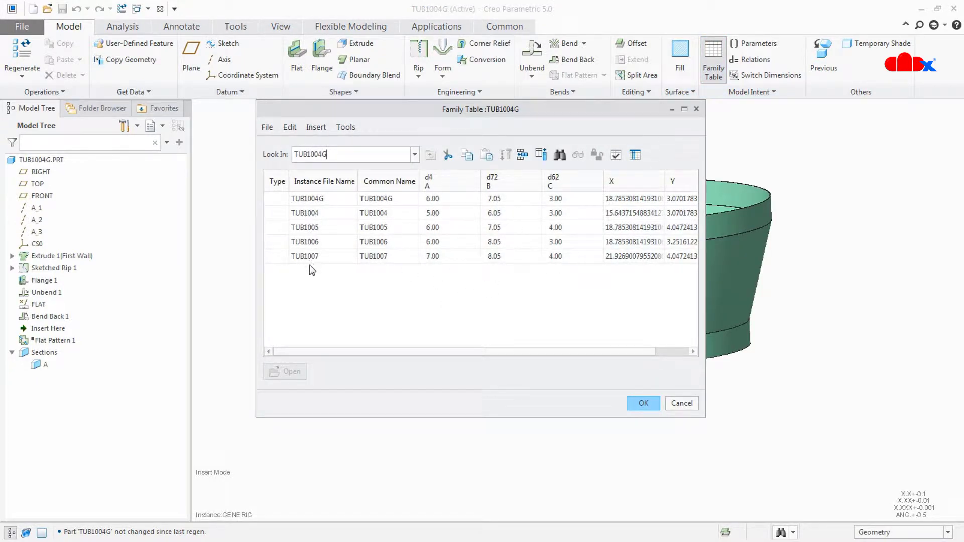
pyautogui.click(644, 404)
pyautogui.moveTo(710, 410)
pyautogui.mouseDown(button='middle')
pyautogui.moveTo(715, 419)
pyautogui.moveTo(709, 411)
pyautogui.mouseUp(button='middle')
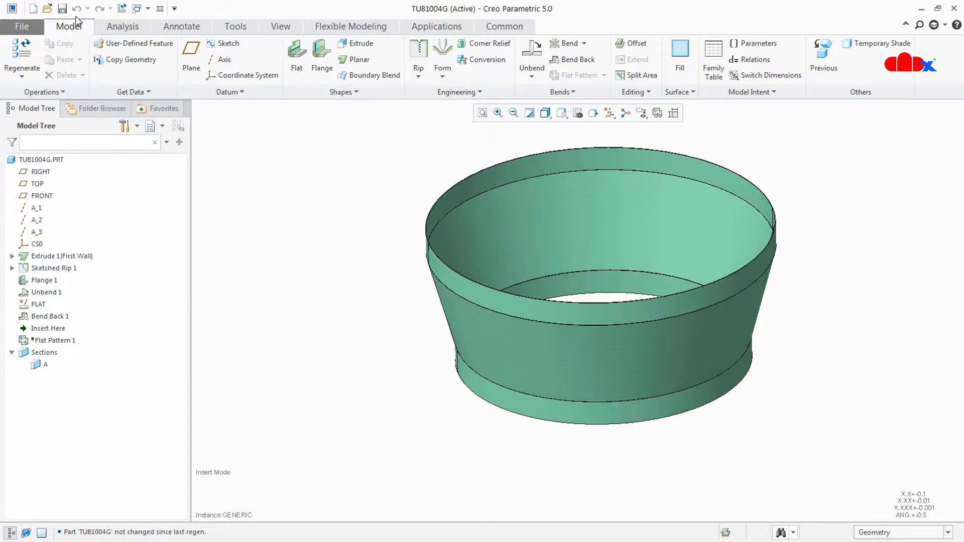
pyautogui.click(48, 8)
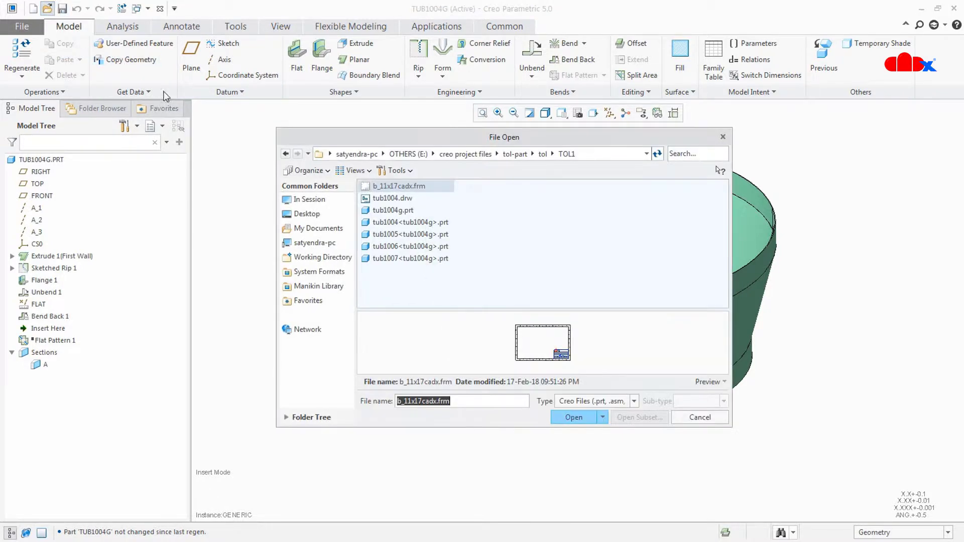
# Open tub1004.drw to review Section A-A's toleranced dimensions, then close it.
pyautogui.click(401, 199)
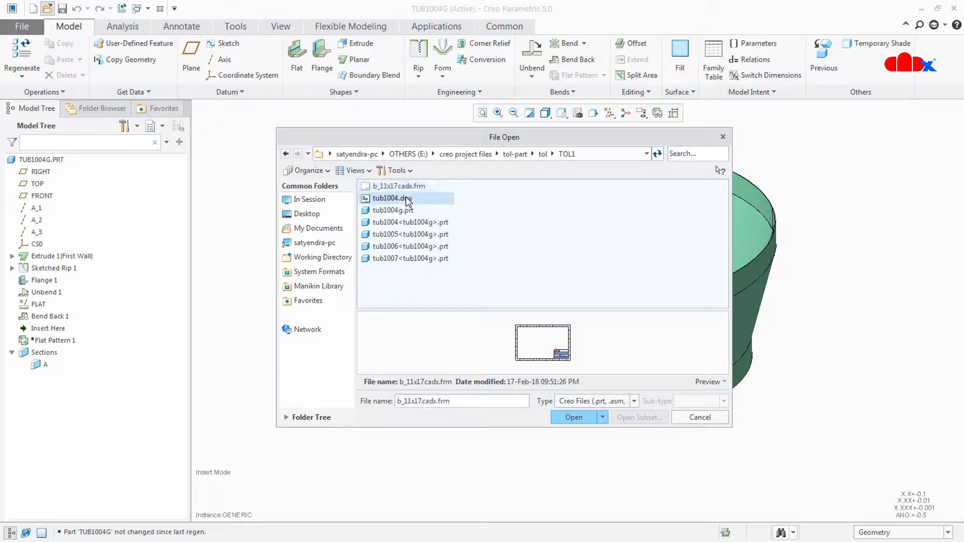
pyautogui.click(573, 418)
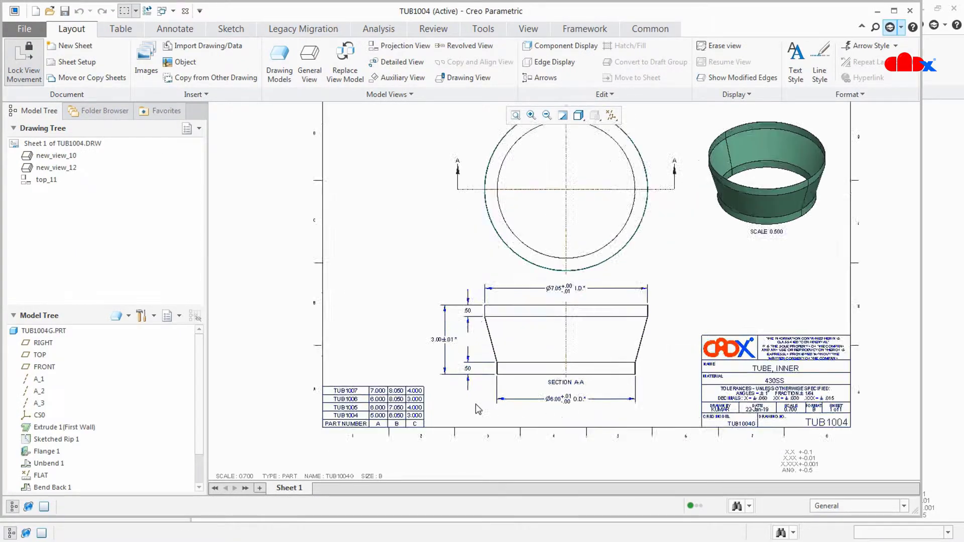
pyautogui.scroll(-5, 477, 409)
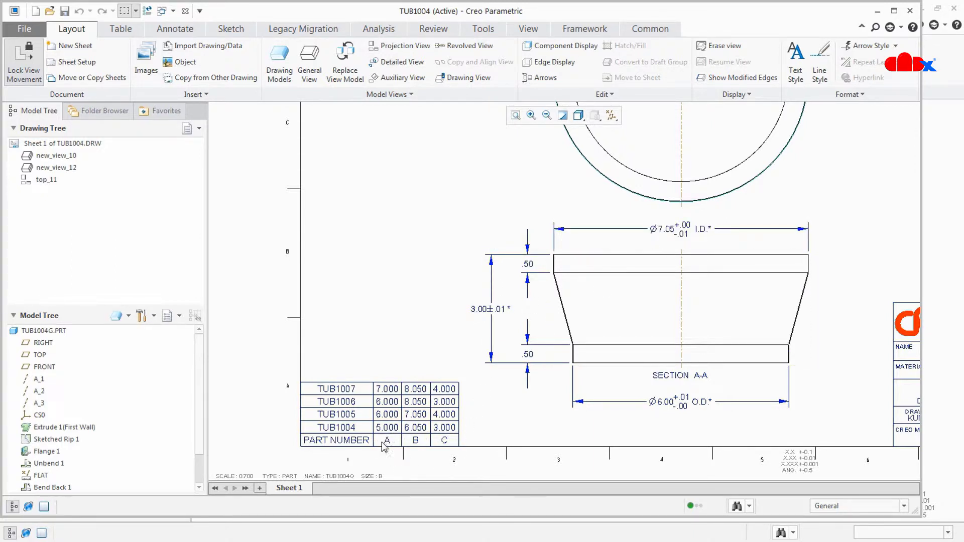
pyautogui.click(185, 11)
# Change the Ø6.00 outside diameter's text from @D to @S so it reads ØA O.D.*.
pyautogui.click(81, 256)
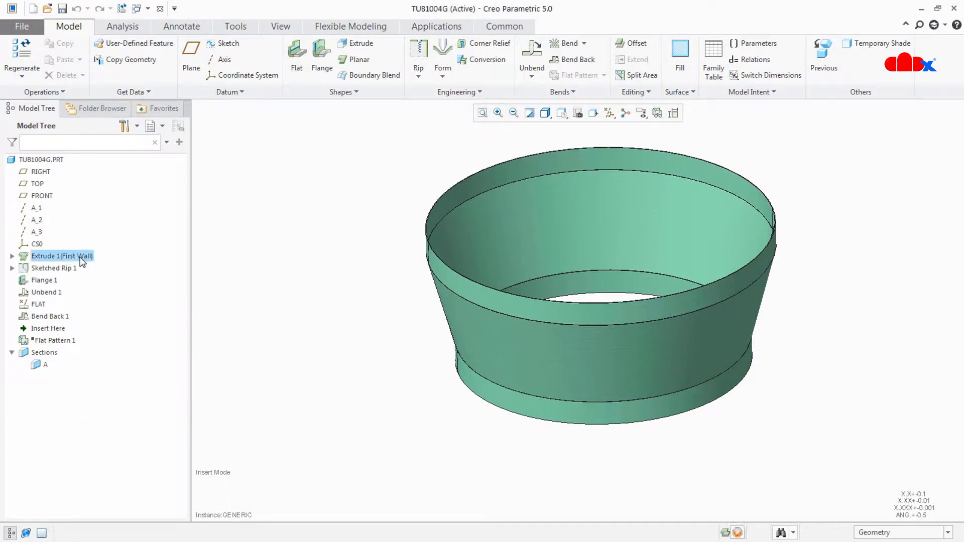
pyautogui.click(89, 189)
pyautogui.scroll(3, 427, 382)
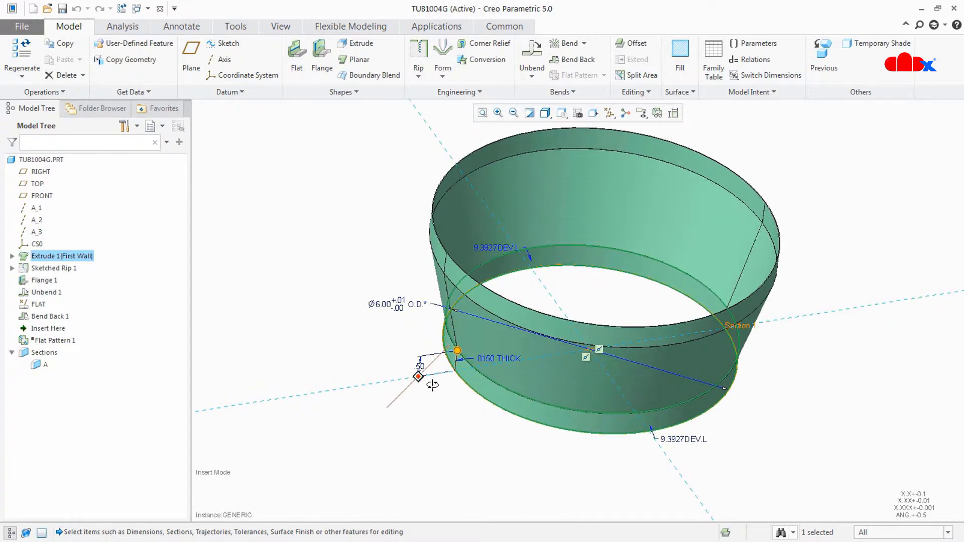
pyautogui.scroll(3, 407, 329)
pyautogui.click(424, 312)
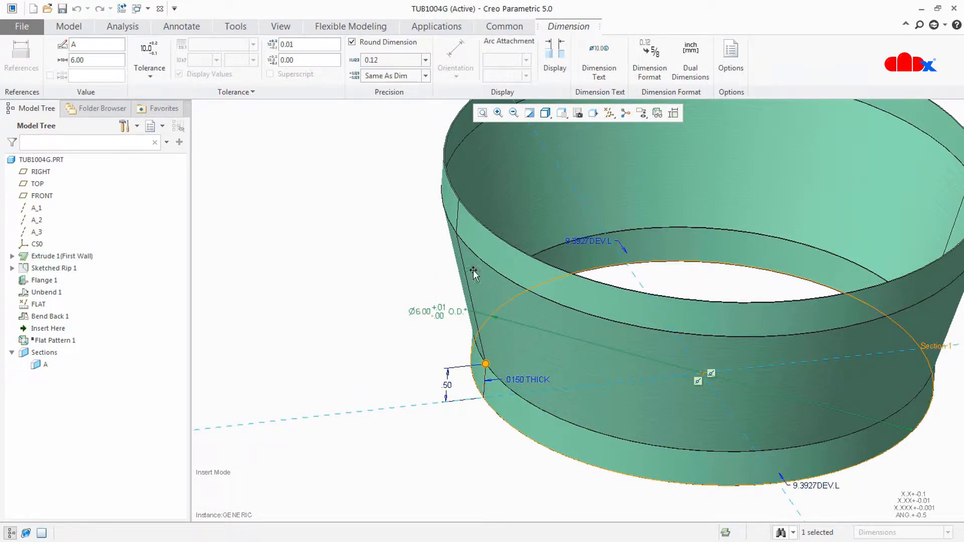
pyautogui.click(599, 68)
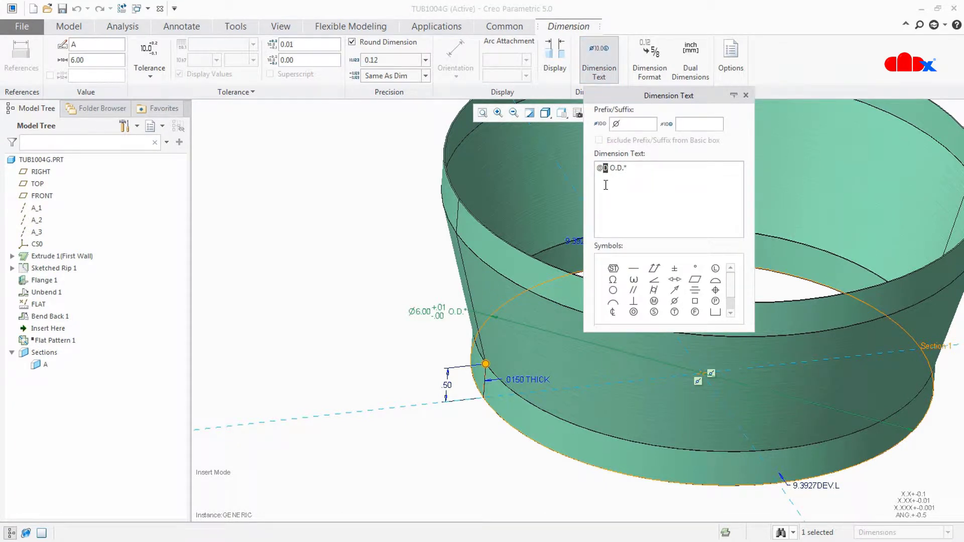
pyautogui.write('S')
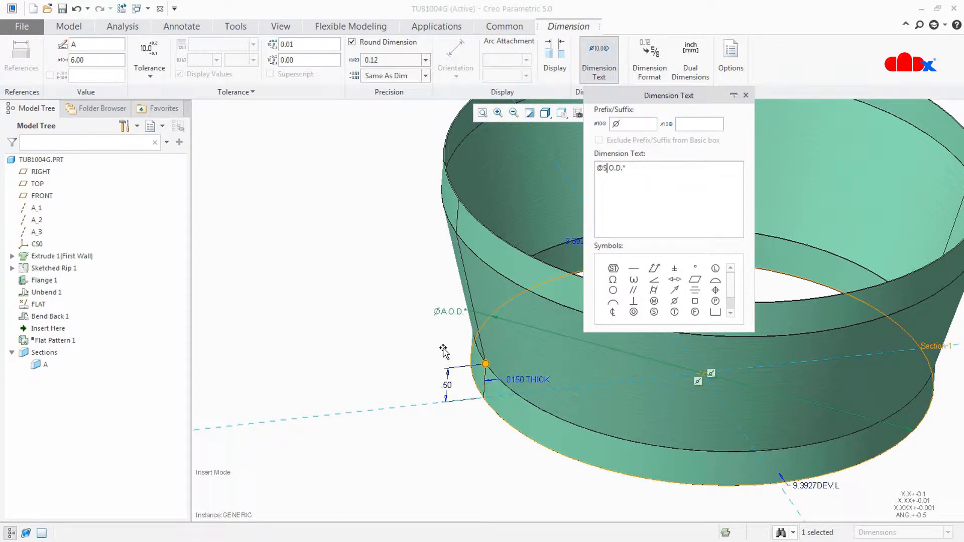
pyautogui.click(577, 182)
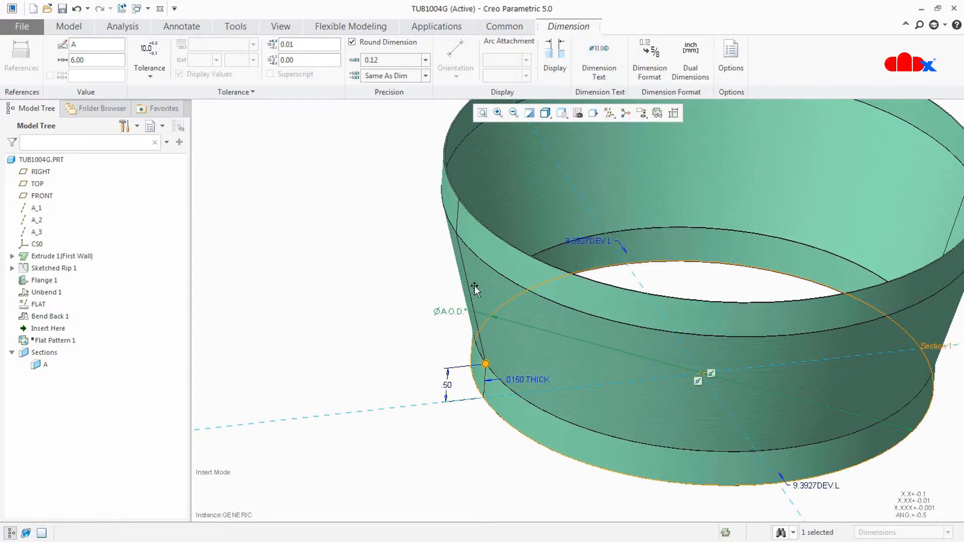
# Reorient the part to check the relabelled dimension and display Flange 1's dimensions.
pyautogui.scroll(-2, 449, 337)
pyautogui.moveTo(472, 320)
pyautogui.mouseDown(button='middle')
pyautogui.moveTo(452, 314)
pyautogui.moveTo(462, 314)
pyautogui.mouseUp(button='middle')
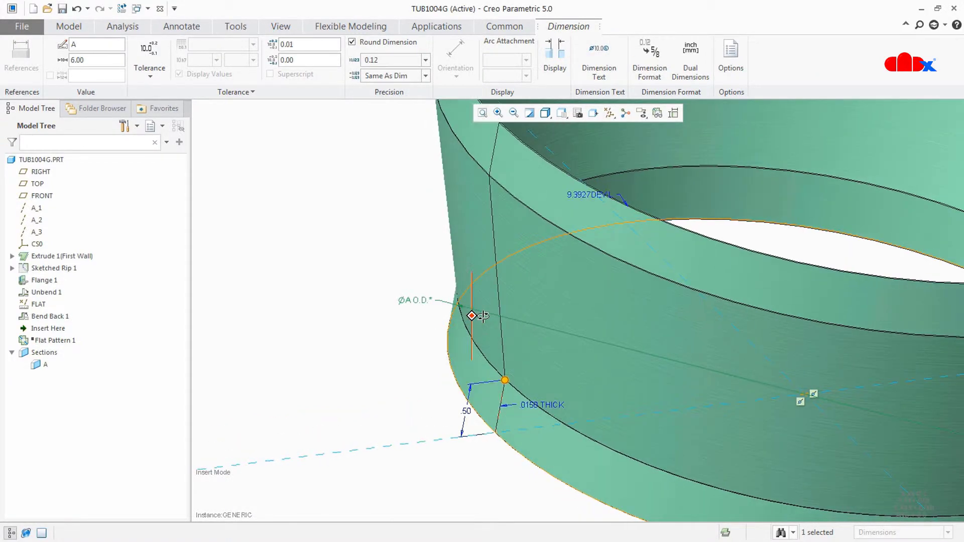
pyautogui.click(420, 320)
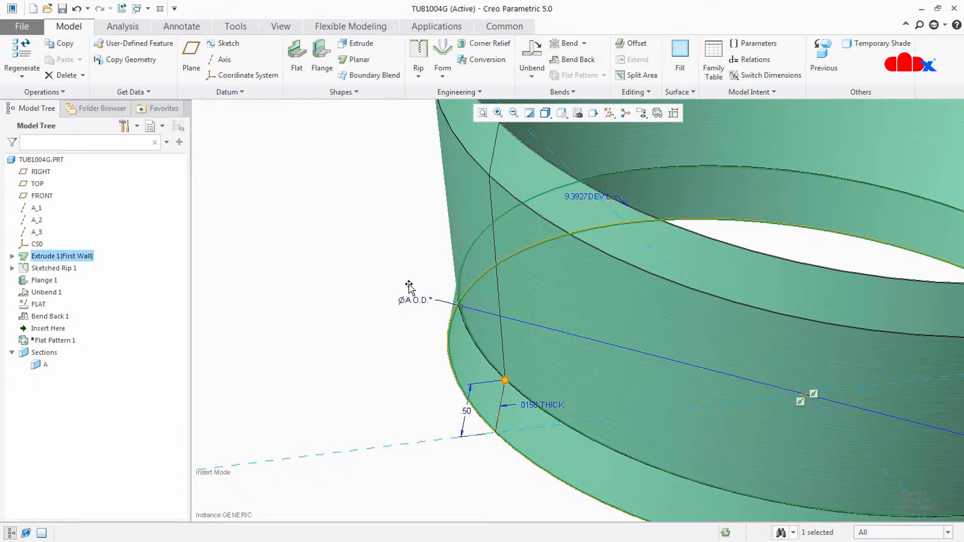
pyautogui.moveTo(415, 314); pyautogui.dragTo(494, 389, button='middle')
pyautogui.click(41, 280)
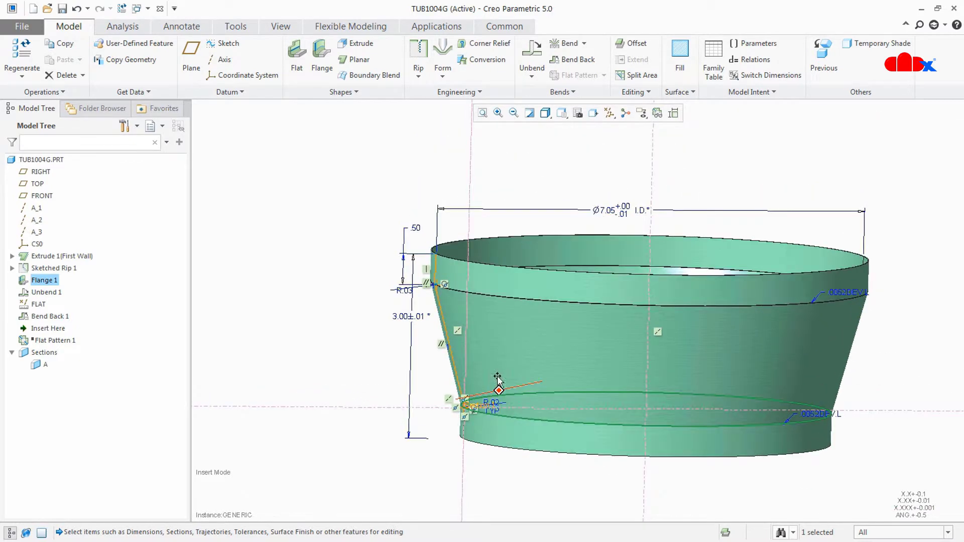
# Change the Ø7.05 inside diameter's text from @D to @S so it reads ØB I.D.*.
pyautogui.click(618, 212)
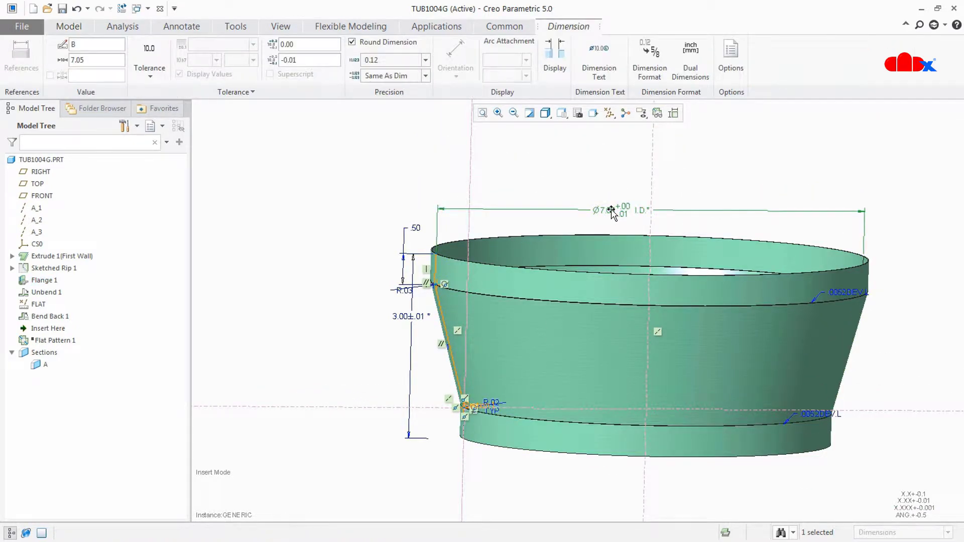
pyautogui.click(597, 75)
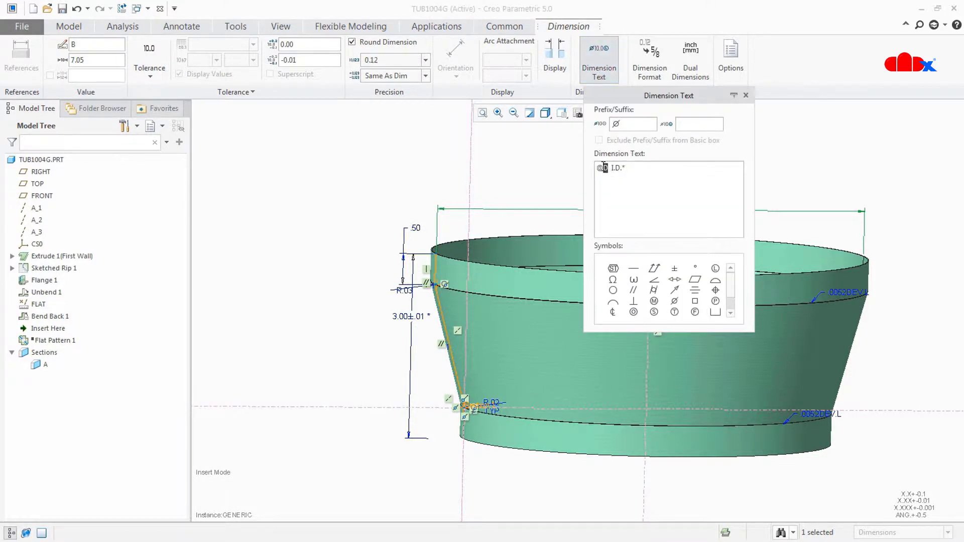
pyautogui.write('S')
pyautogui.click(517, 190)
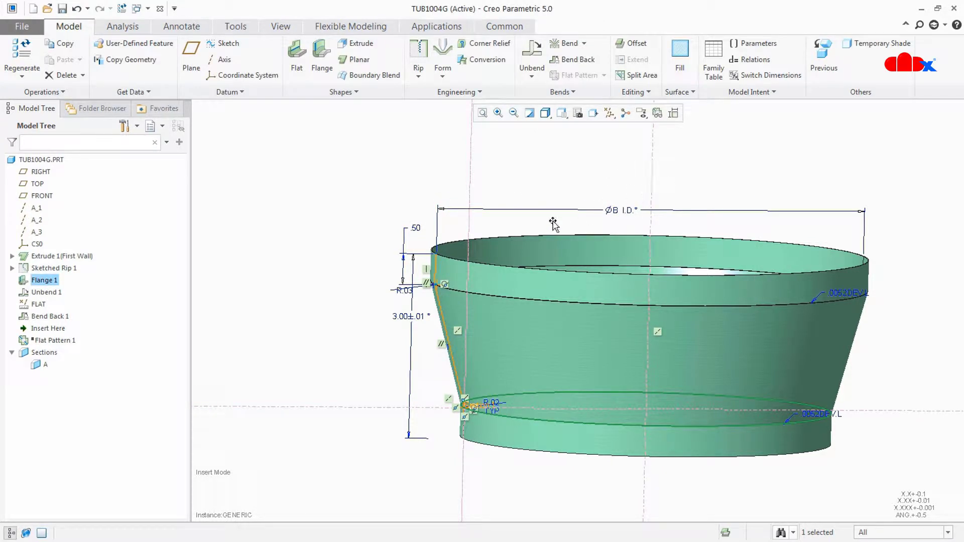
# Change the 3.00 height dimension's text to @S so it reads C *.
pyautogui.click(413, 317)
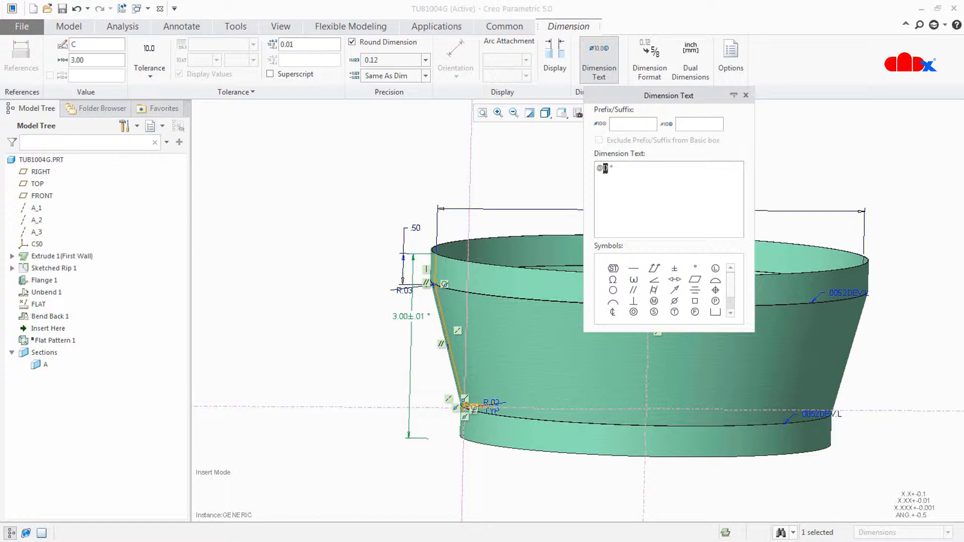
pyautogui.write('S')
pyautogui.click(512, 187)
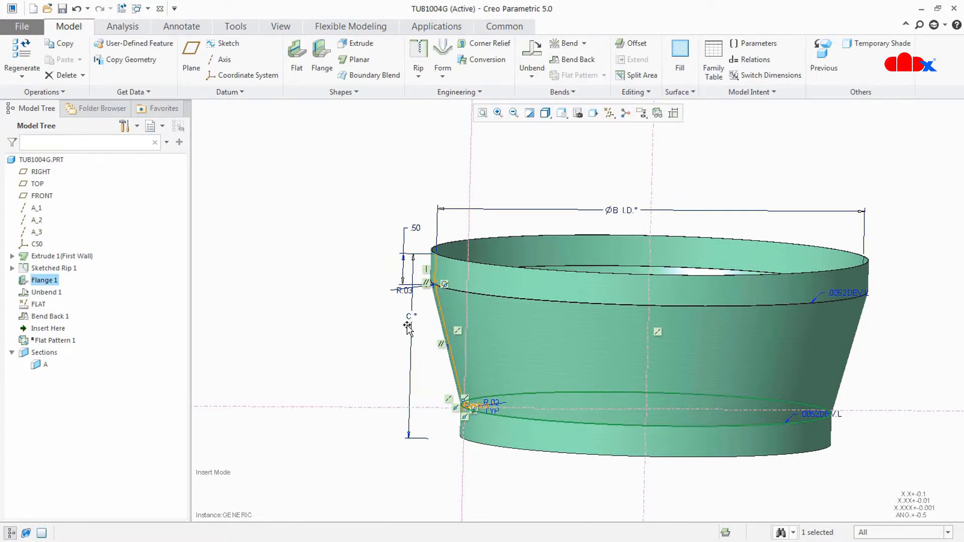
pyautogui.scroll(-2, 448, 312)
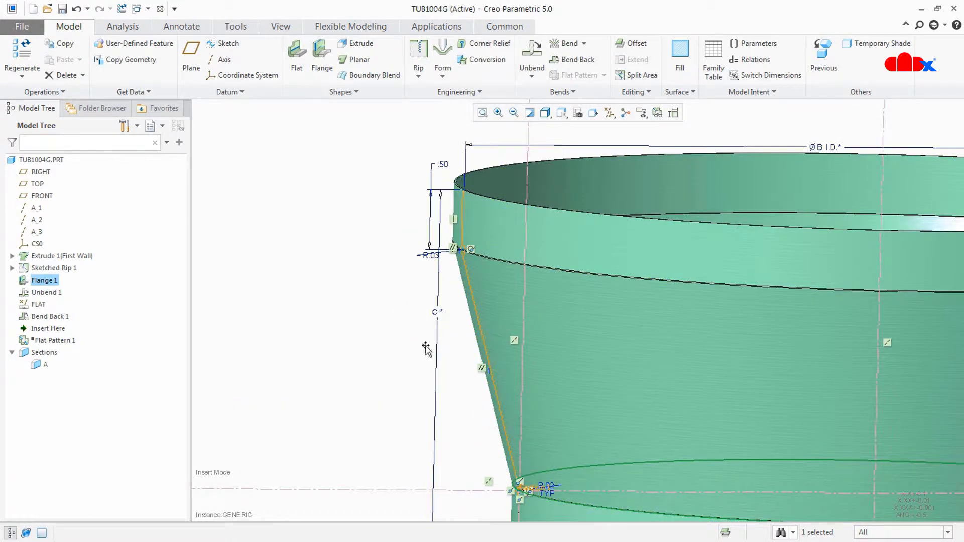
pyautogui.scroll(1, 423, 348)
pyautogui.moveTo(422, 348); pyautogui.dragTo(408, 351, button='middle')
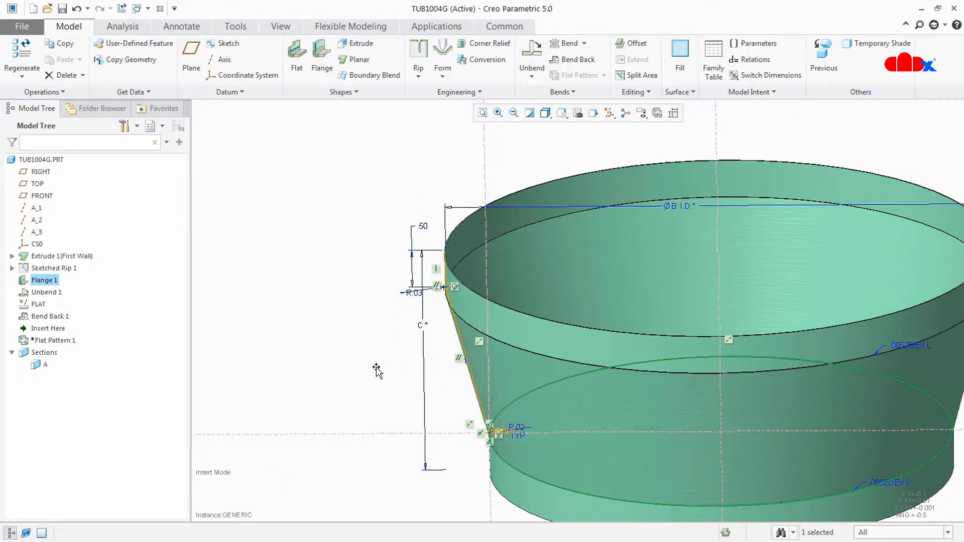
# Open tub1004.drw and centre Section A-A showing ØB I.D.*, C * and ØA O.D.*.
pyautogui.click(47, 8)
pyautogui.click(408, 199)
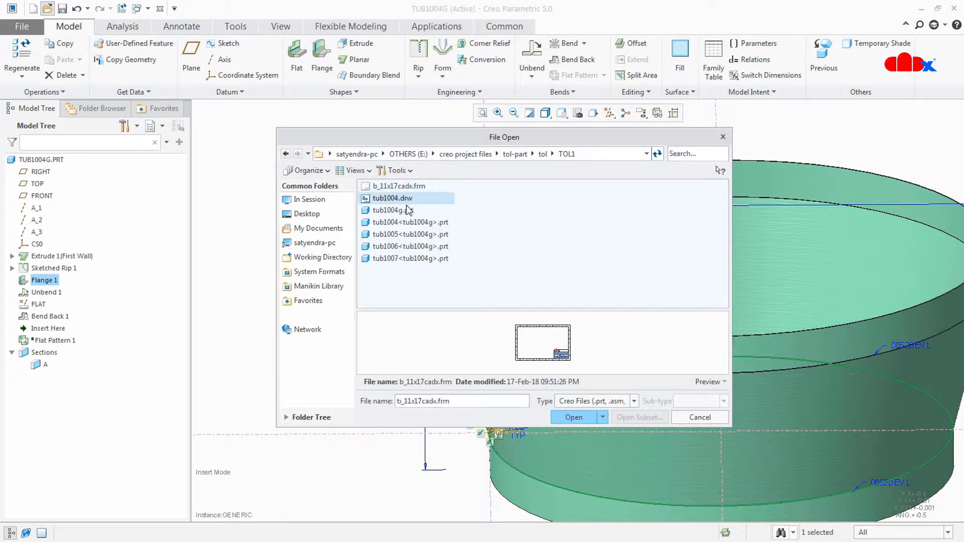
pyautogui.click(573, 418)
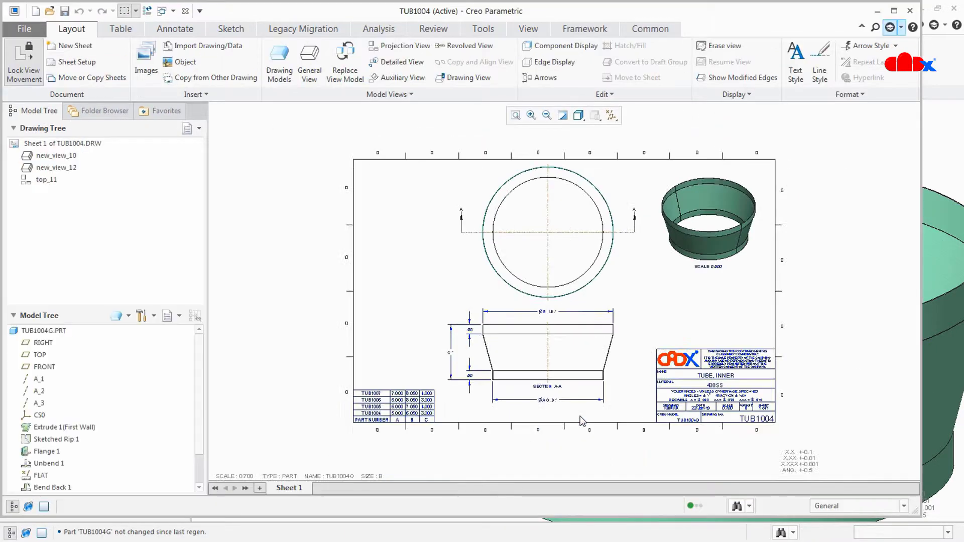
pyautogui.scroll(-5, 541, 417)
pyautogui.moveTo(528, 374); pyautogui.dragTo(576, 426, button='middle')
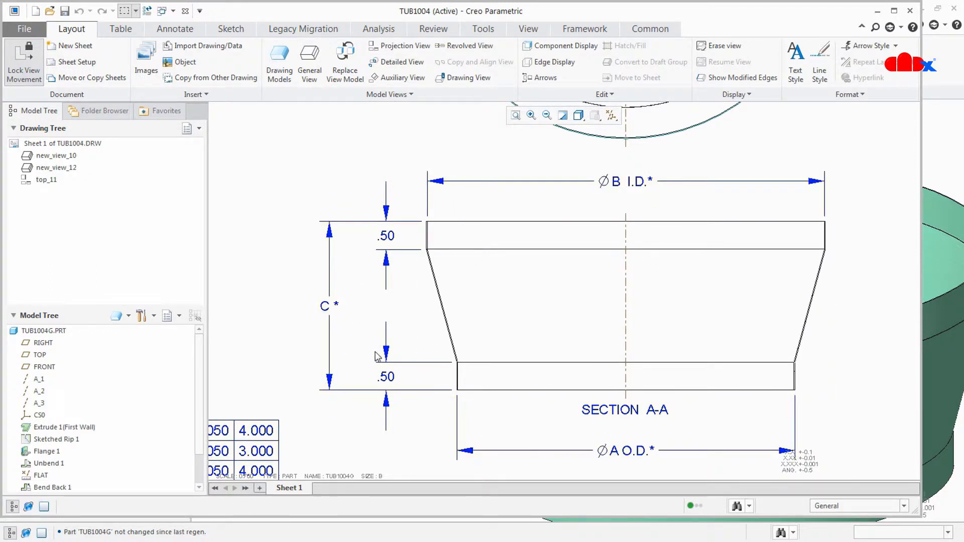
# Close the drawing and switch the outside diameter text back to @D to show its value.
pyautogui.click(186, 12)
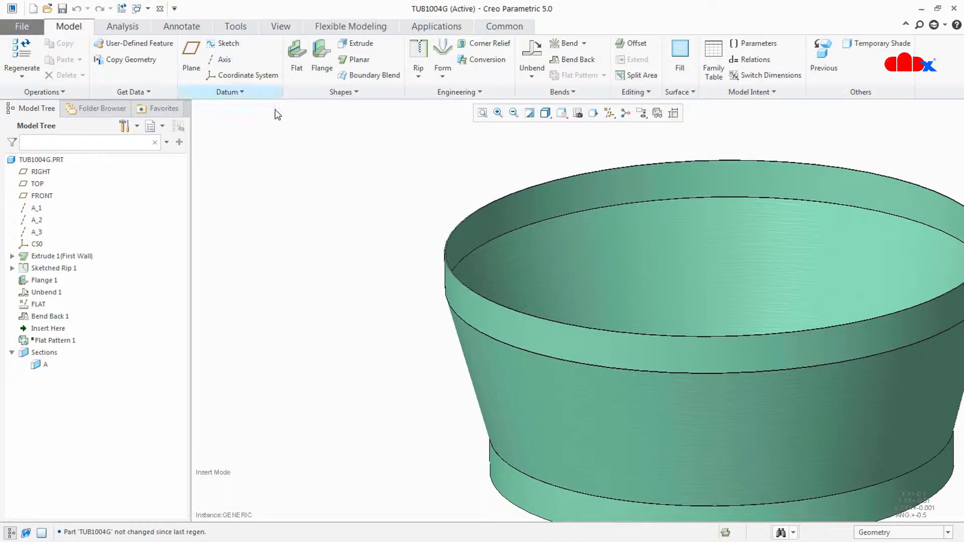
pyautogui.click(88, 257)
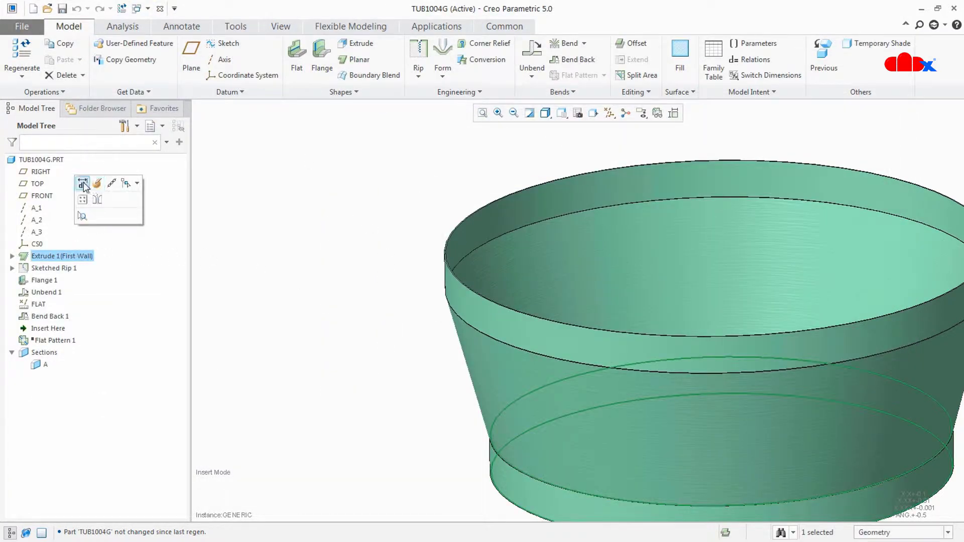
pyautogui.click(96, 186)
pyautogui.click(520, 413)
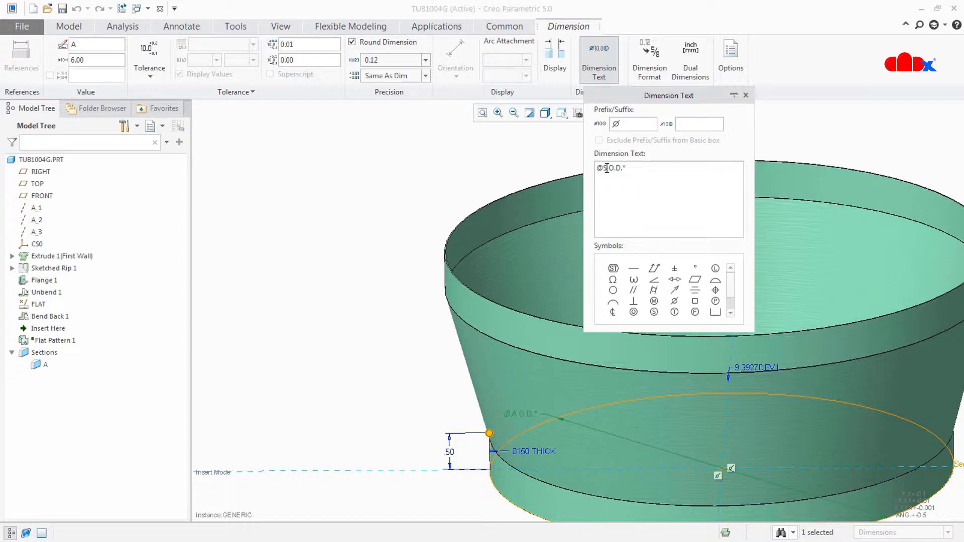
pyautogui.write('D')
pyautogui.click(410, 208)
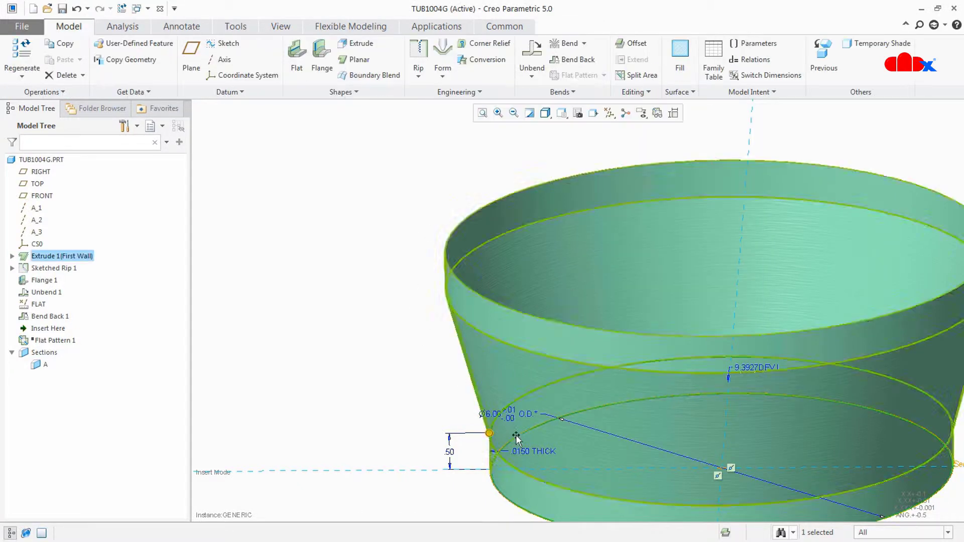
pyautogui.scroll(-3, 497, 437)
pyautogui.moveTo(553, 415); pyautogui.dragTo(704, 407, button='middle')
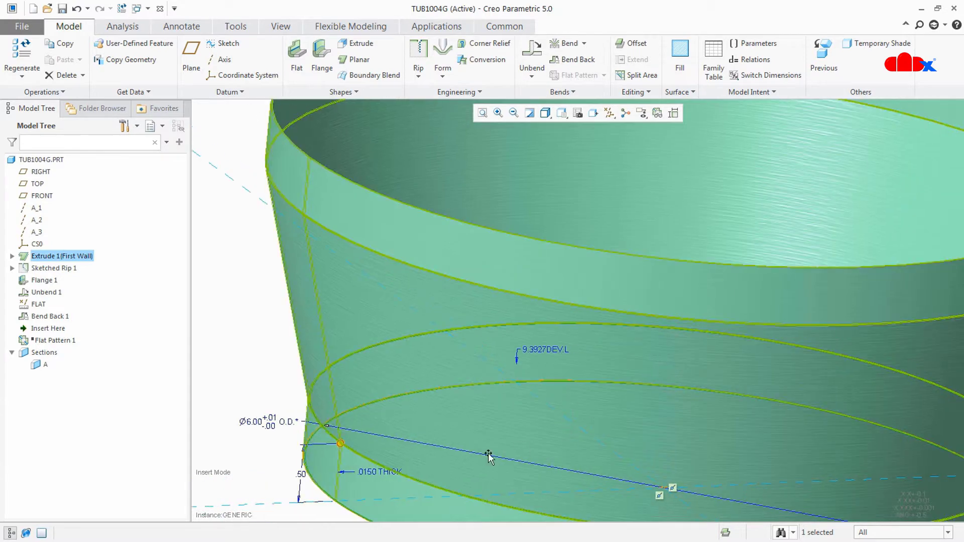
pyautogui.moveTo(637, 437); pyautogui.dragTo(382, 427, button='middle')
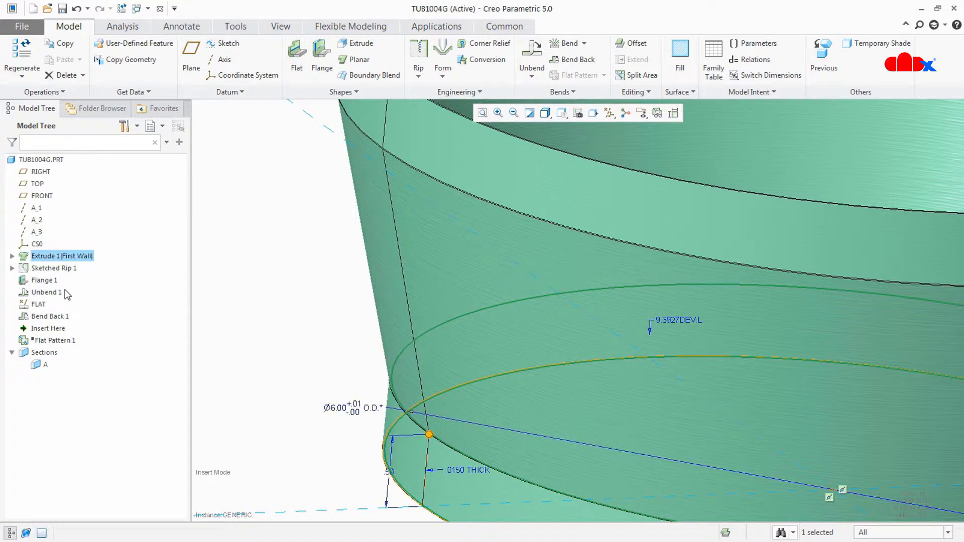
# Restore the Flange 1 height dimension so it displays 3.00±.01.
pyautogui.click(43, 282)
pyautogui.doubleClick(43, 280)
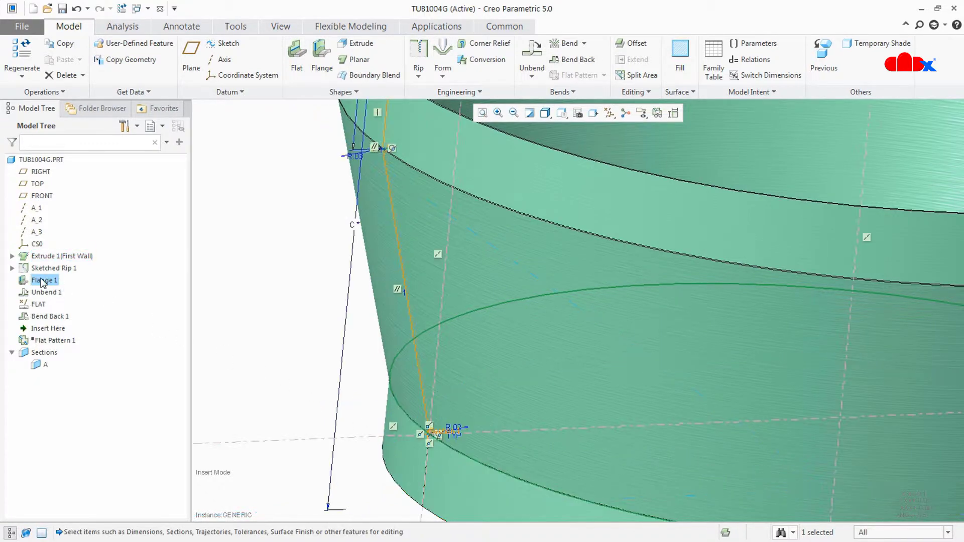
pyautogui.click(353, 227)
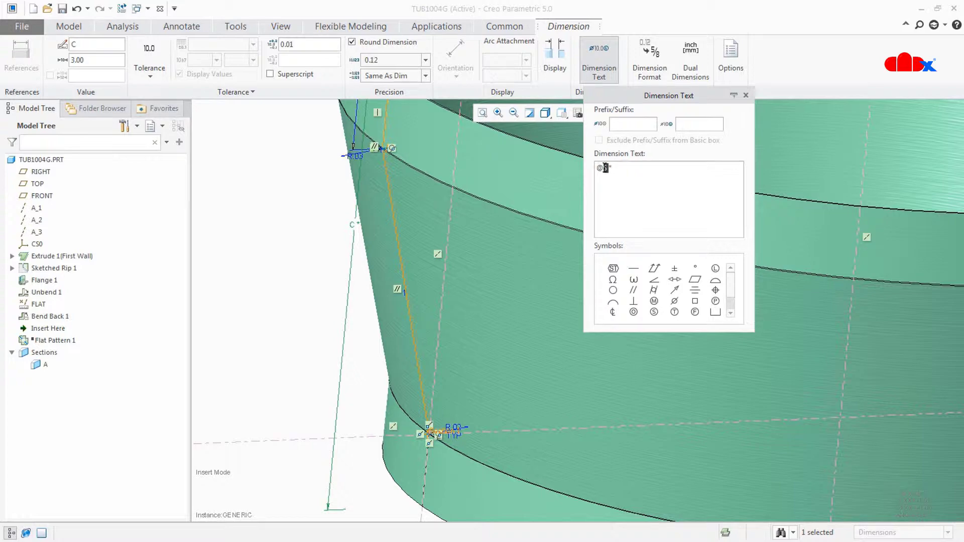
pyautogui.click(237, 327)
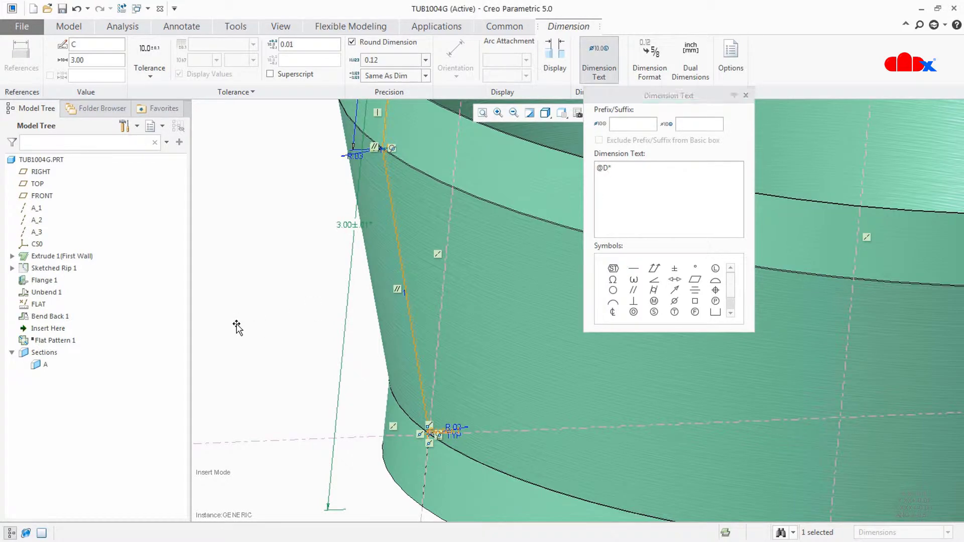
pyautogui.scroll(-2, 480, 337)
pyautogui.scroll(-4, 481, 338)
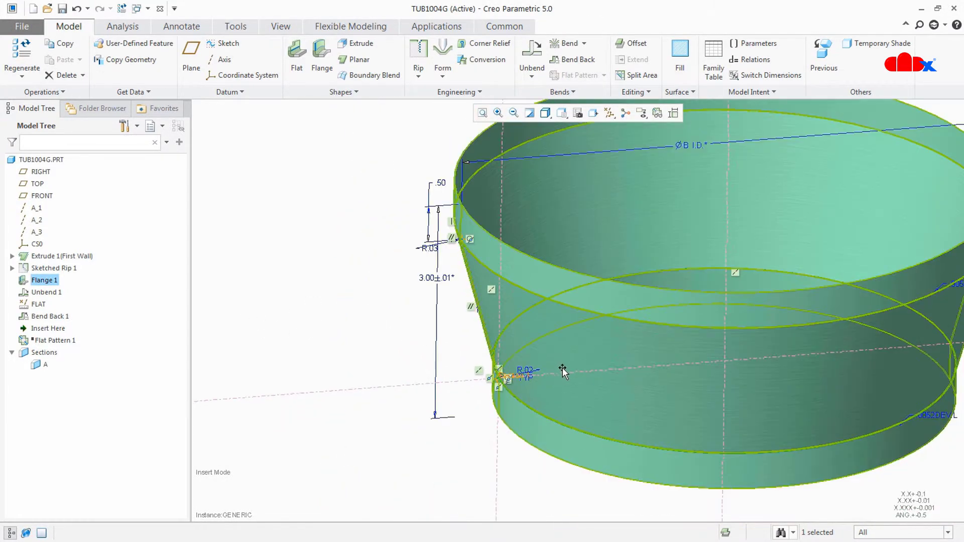
pyautogui.scroll(2, 662, 195)
# Switch the ØB I.D. dimension text from @S to @D, showing Ø7.05 I.D.
pyautogui.click(663, 207)
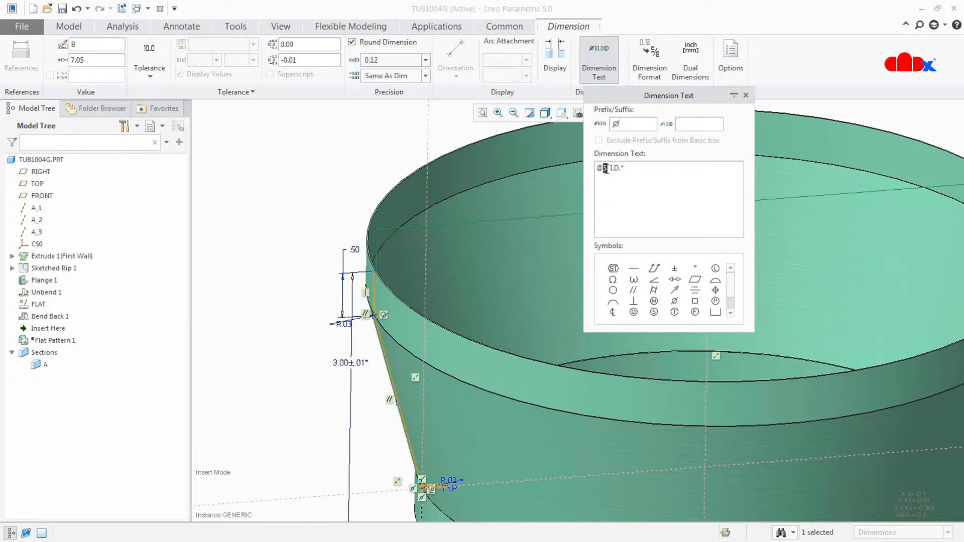
pyautogui.write('D')
pyautogui.click(613, 76)
pyautogui.click(661, 338)
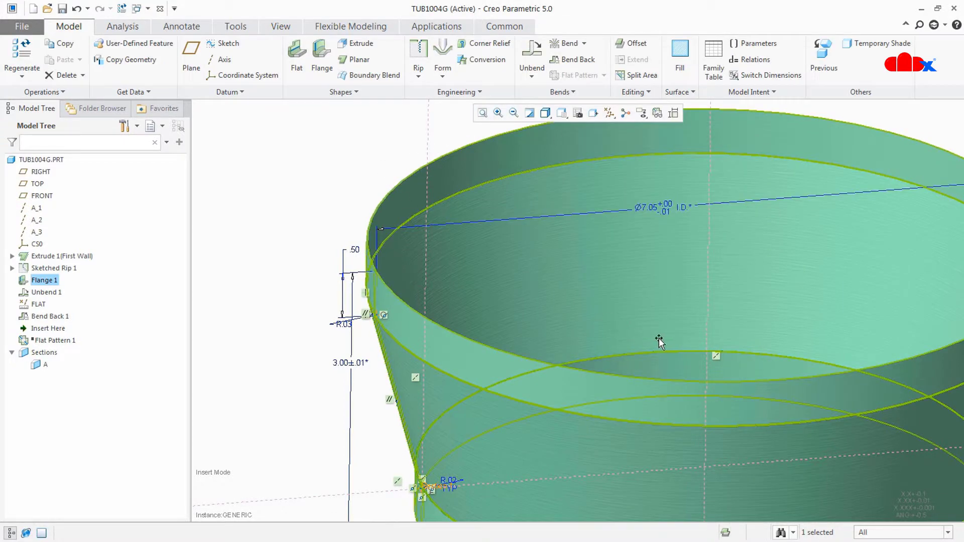
pyautogui.scroll(-5, 673, 351)
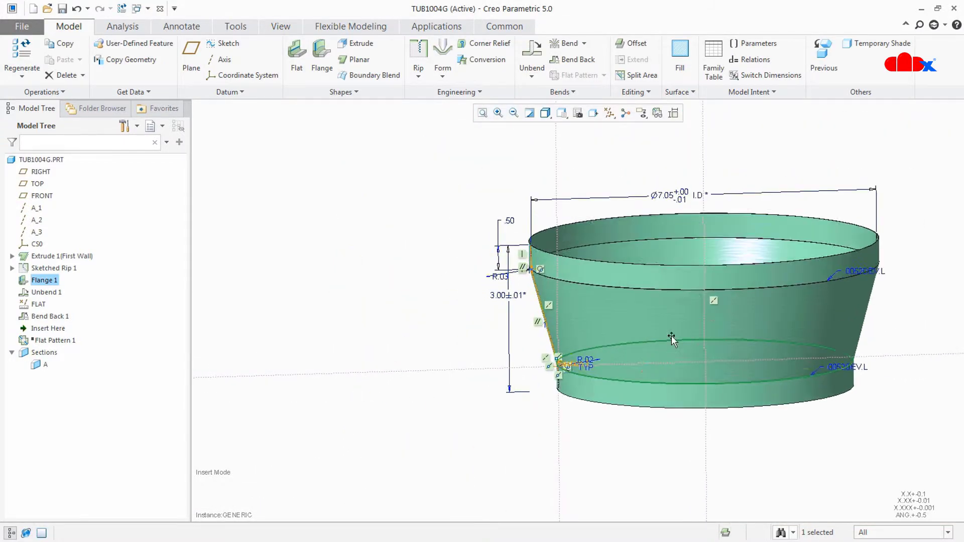
pyautogui.scroll(2, 673, 216)
pyautogui.moveTo(704, 226); pyautogui.dragTo(712, 220, button='middle')
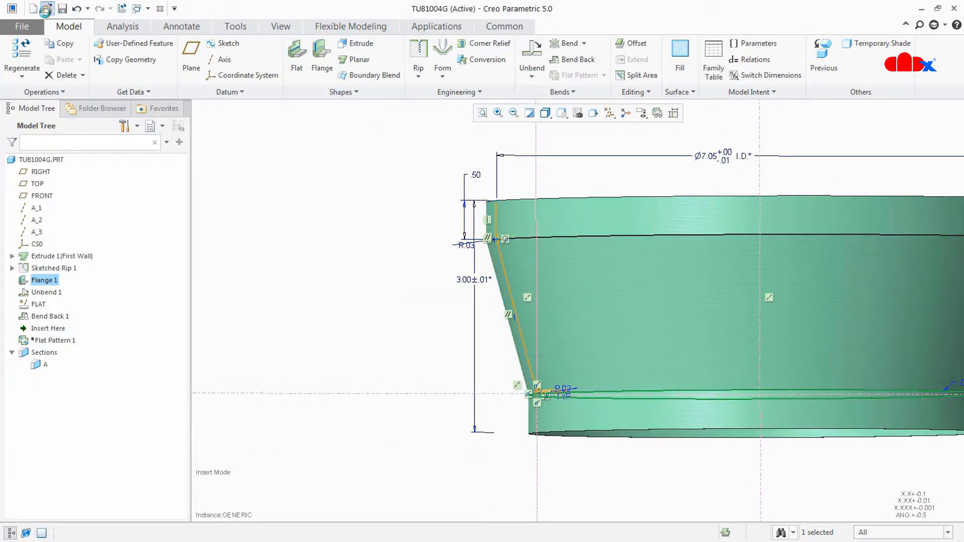
# Open tub1004.drw to check its dimensions, then close it.
pyautogui.click(46, 9)
pyautogui.doubleClick(394, 198)
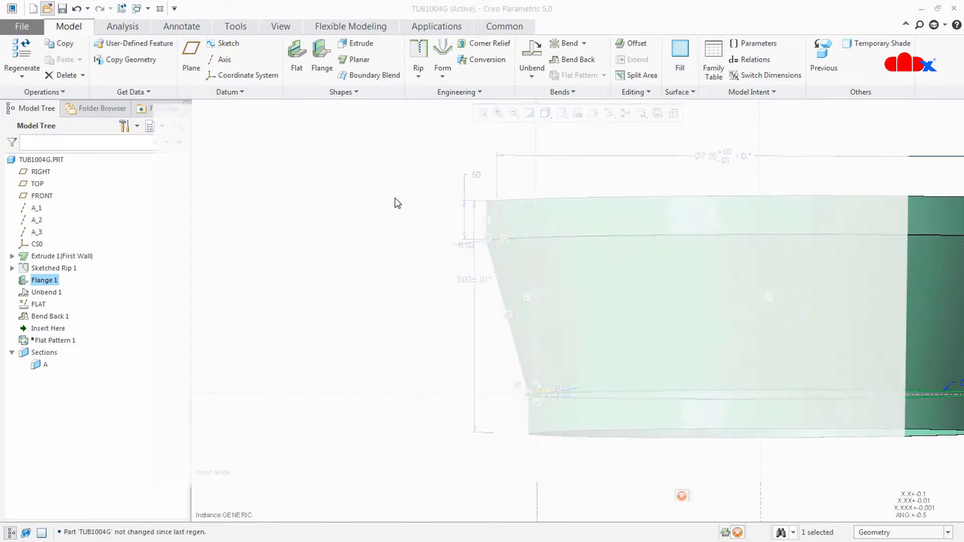
pyautogui.scroll(5, 552, 408)
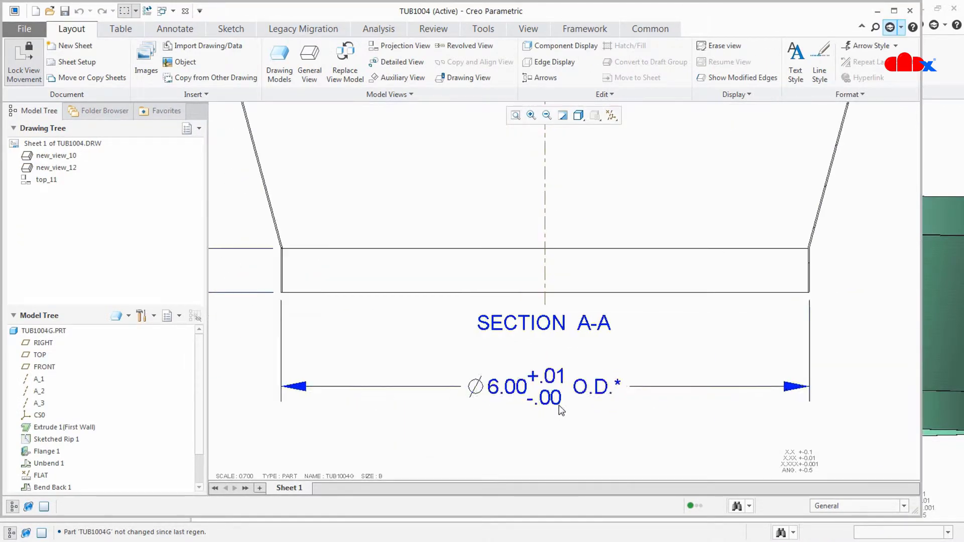
pyautogui.scroll(-4, 573, 412)
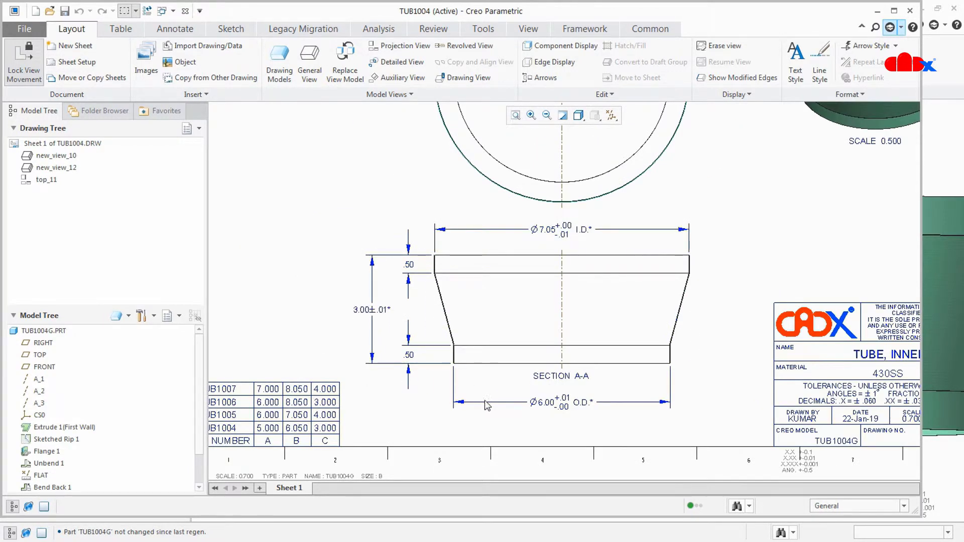
pyautogui.click(185, 11)
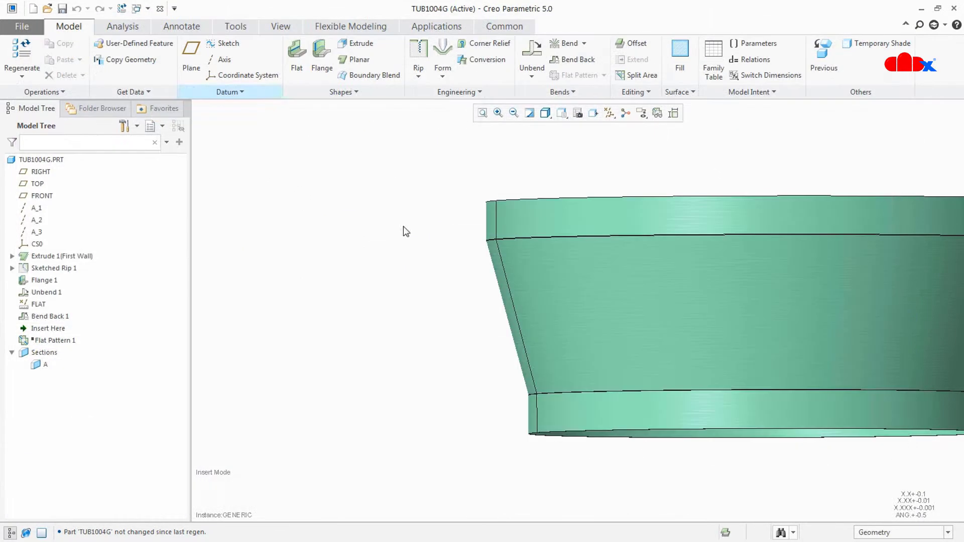
# Display and clear Extrude 1's dimensions, then bring up the file browser.
pyautogui.scroll(4, 531, 355)
pyautogui.scroll(-4, 490, 361)
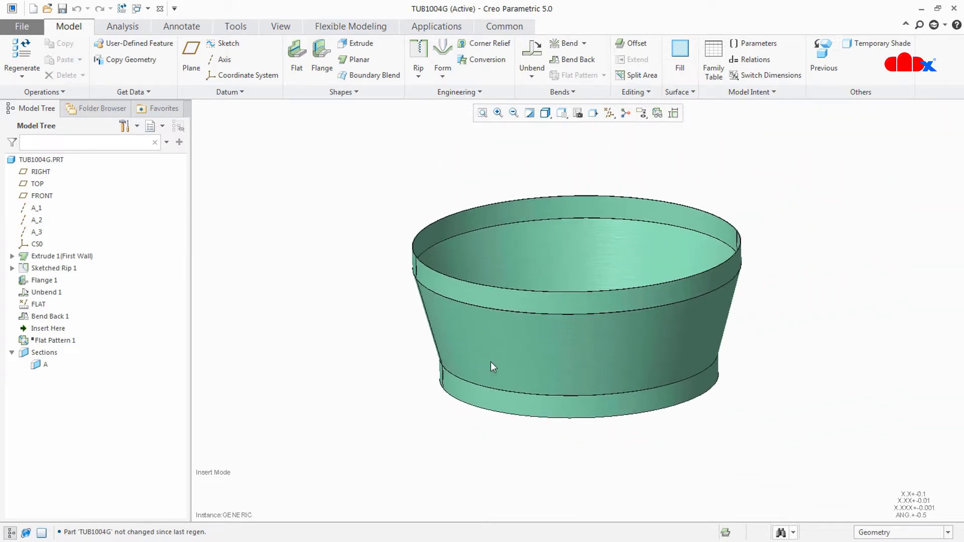
pyautogui.click(61, 256)
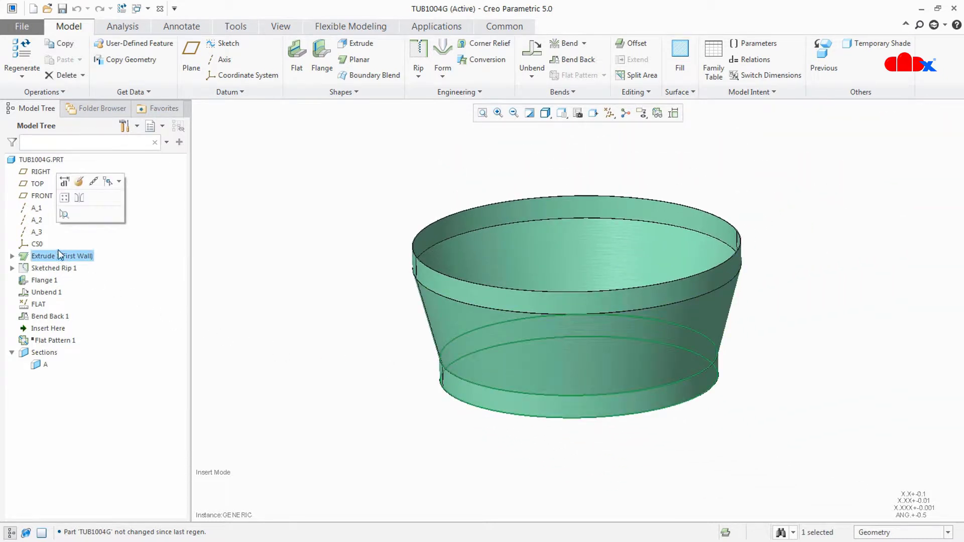
pyautogui.click(69, 186)
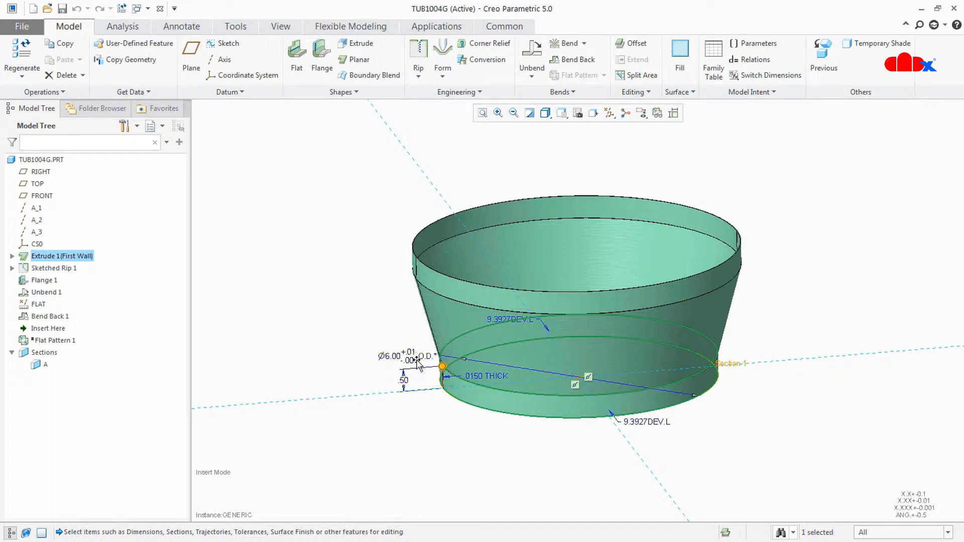
pyautogui.click(423, 433)
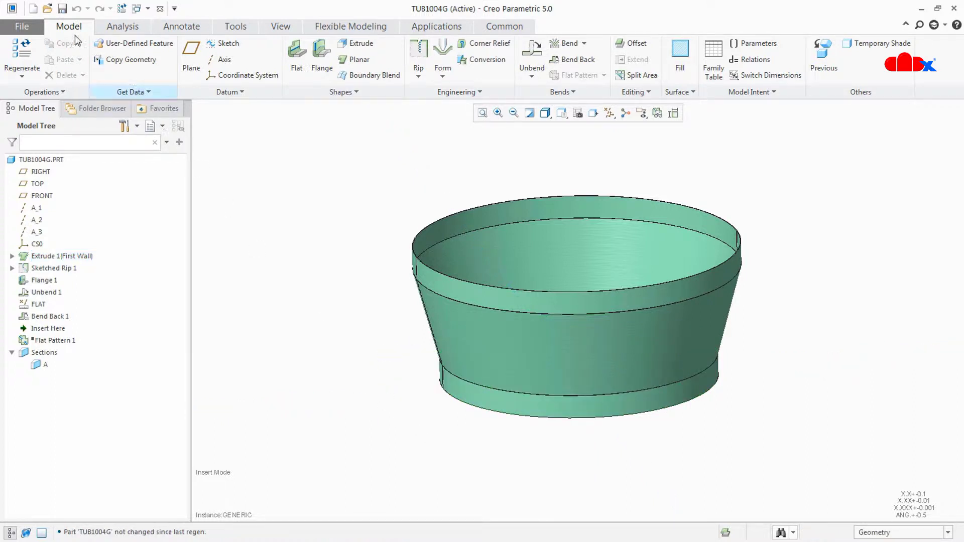
pyautogui.click(48, 9)
# Open tub1004.drw and zoom out to view the whole sheet.
pyautogui.click(367, 199)
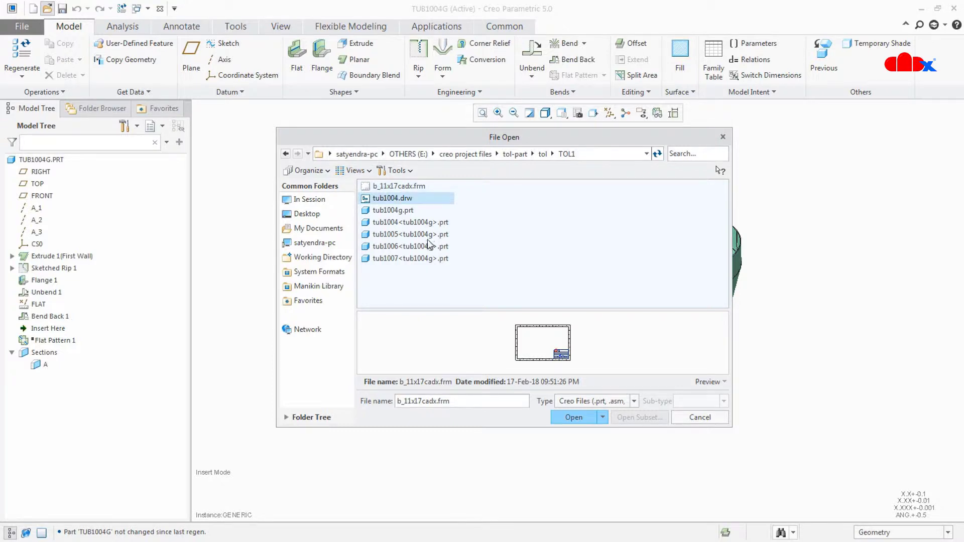
pyautogui.click(572, 417)
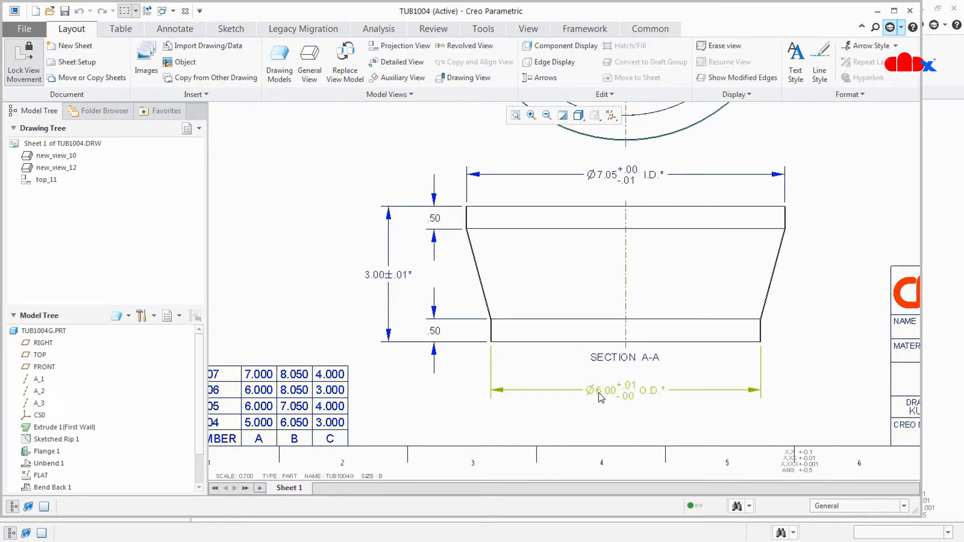
pyautogui.scroll(-4, 619, 424)
pyautogui.scroll(-2, 614, 460)
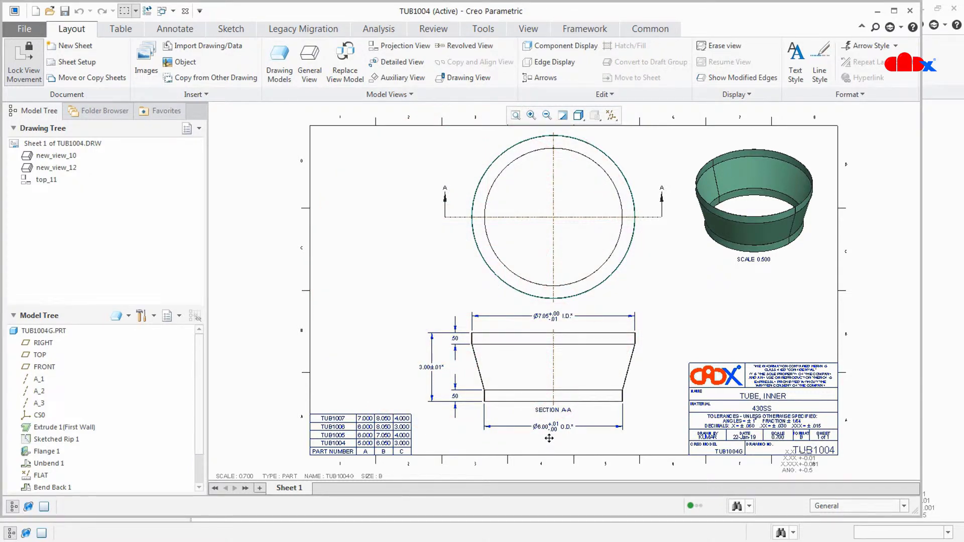
# Close the part and drawing windows and erase undisplayed objects from session.
pyautogui.click(173, 10)
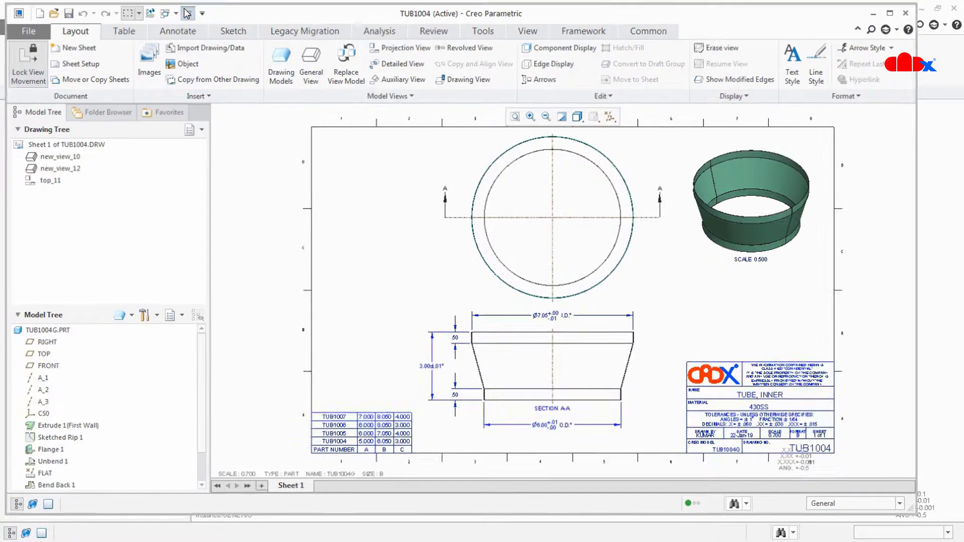
pyautogui.click(160, 9)
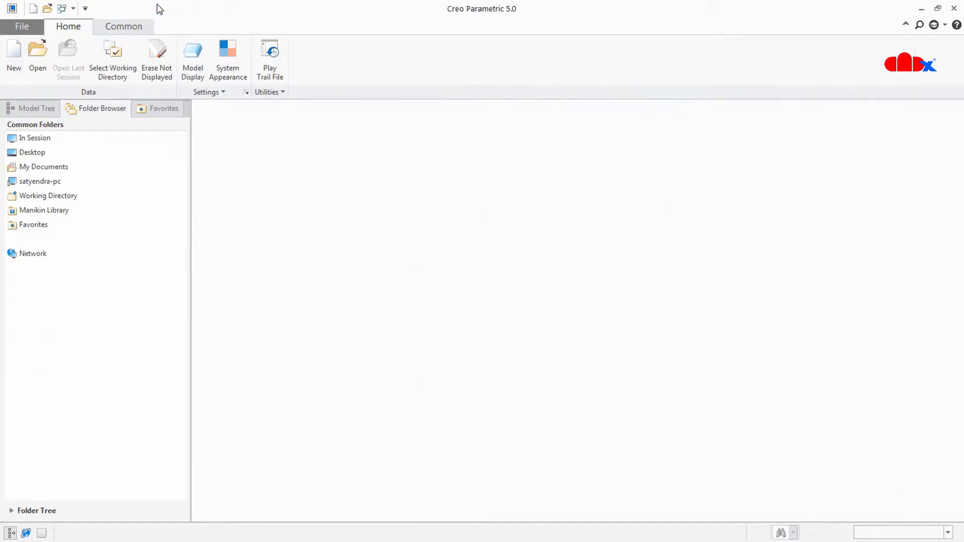
pyautogui.click(160, 59)
pyautogui.press('Return')
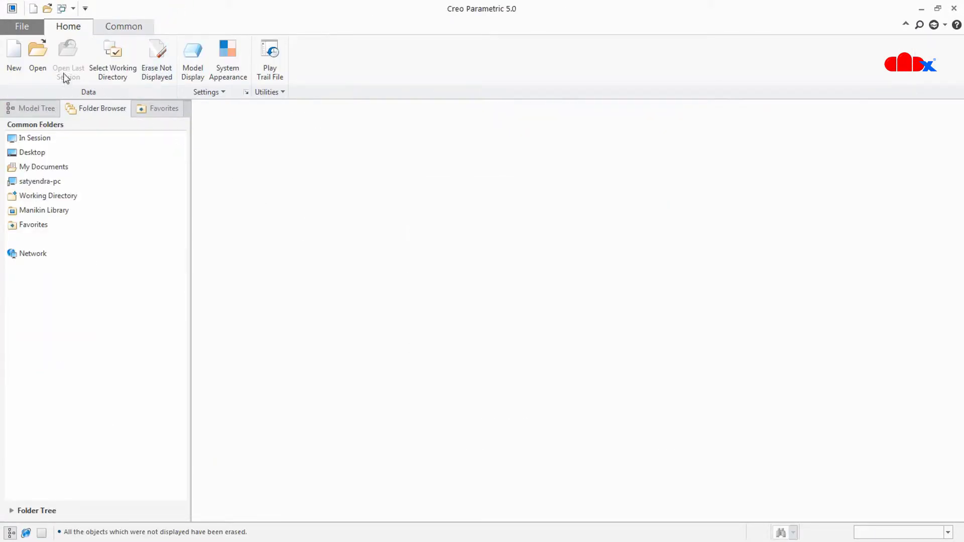
# Reopen tub1004g.prt as the generic instance.
pyautogui.click(35, 55)
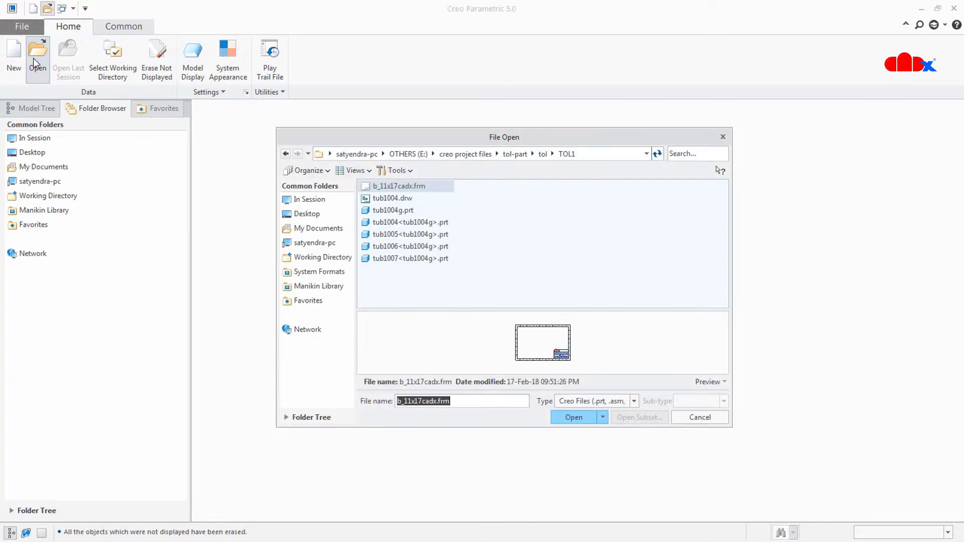
pyautogui.click(409, 211)
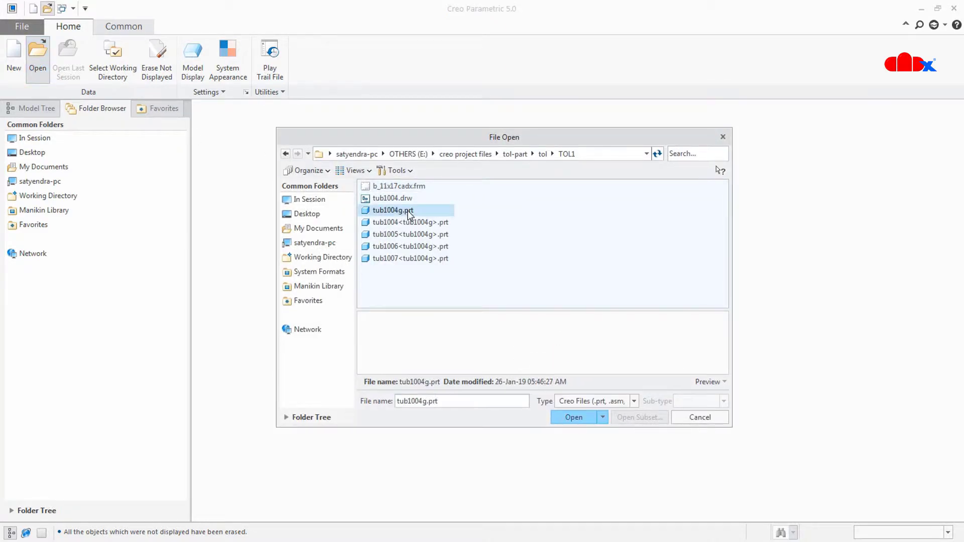
pyautogui.click(581, 418)
pyautogui.click(506, 411)
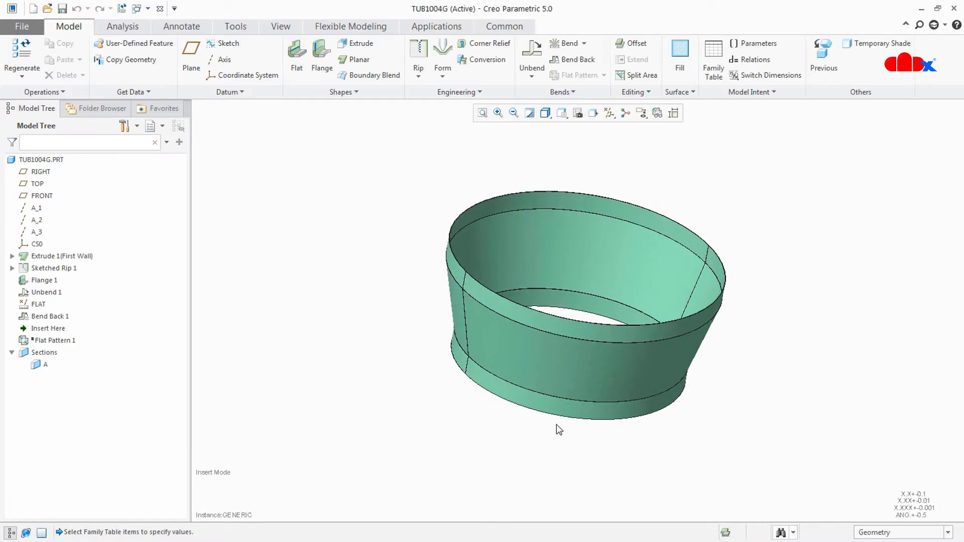
pyautogui.moveTo(557, 424); pyautogui.dragTo(536, 435, button='middle')
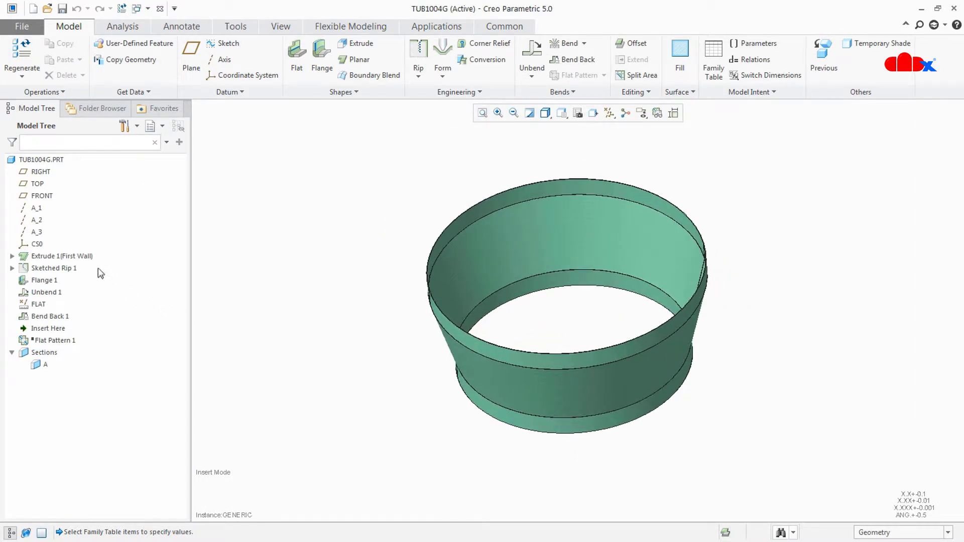
# Change Extrude 1's Ø6.00 outer-diameter dimension text from @D to @S.
pyautogui.click(86, 257)
pyautogui.click(95, 191)
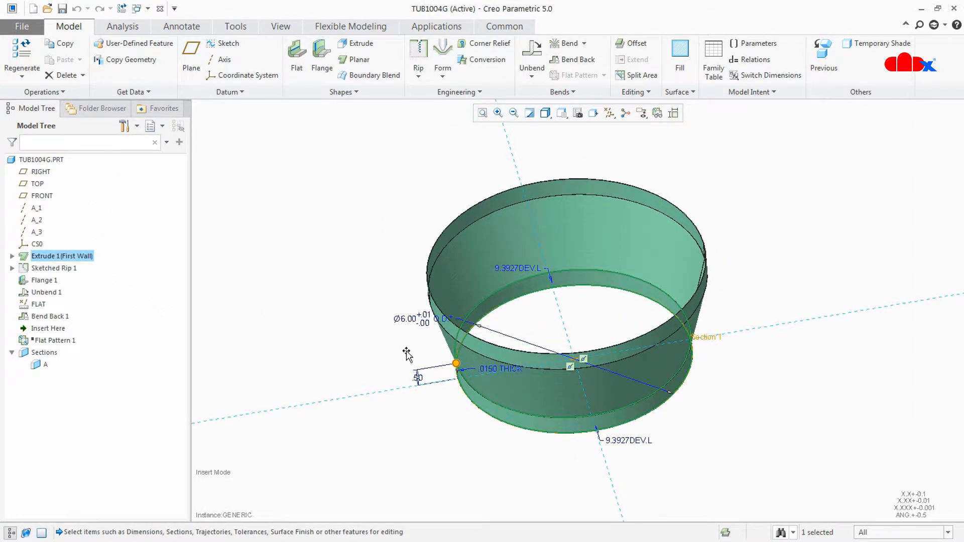
pyautogui.scroll(-2, 416, 327)
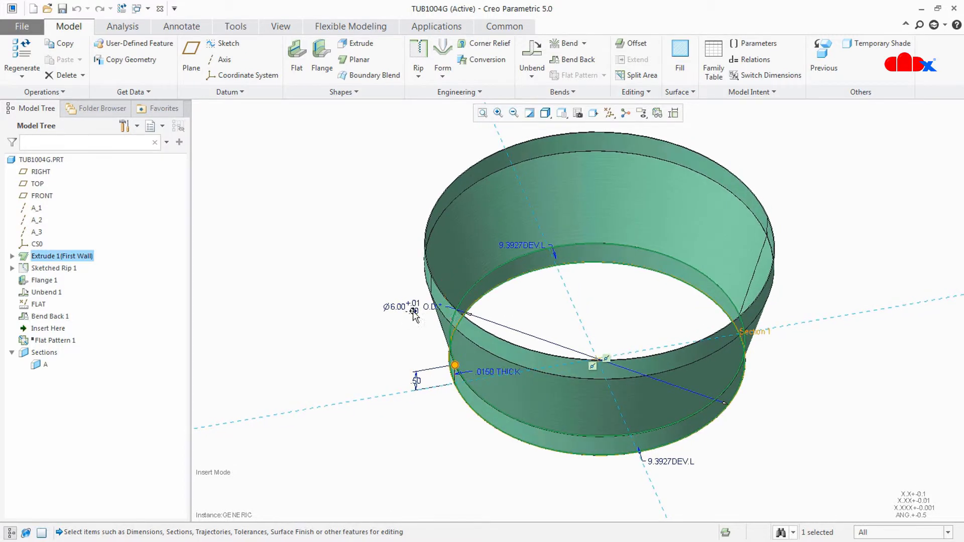
pyautogui.click(411, 309)
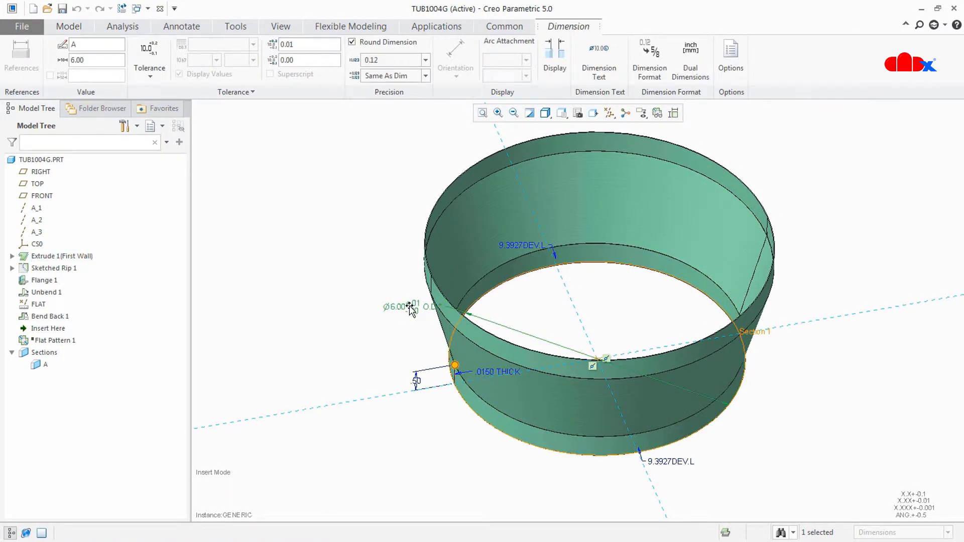
pyautogui.click(601, 75)
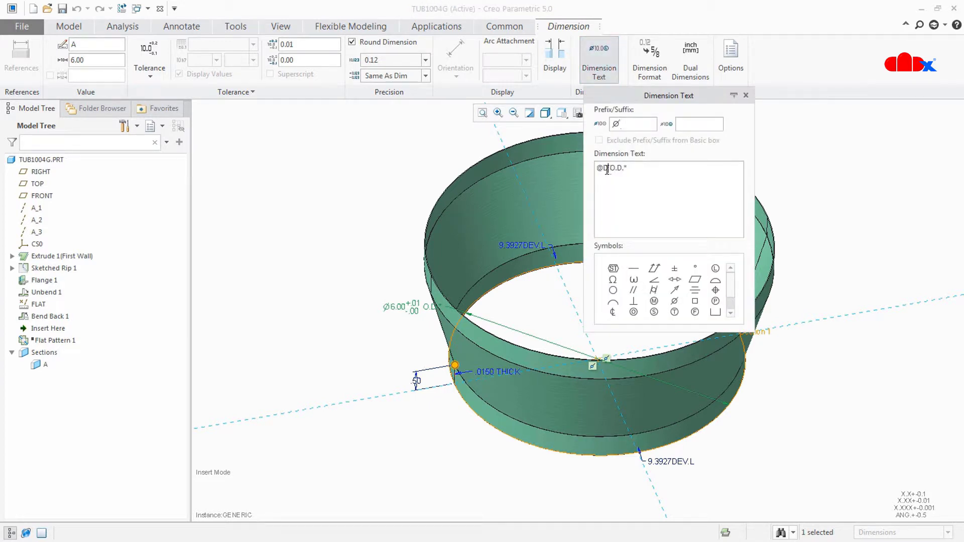
pyautogui.write('S')
pyautogui.middleClick(826, 371)
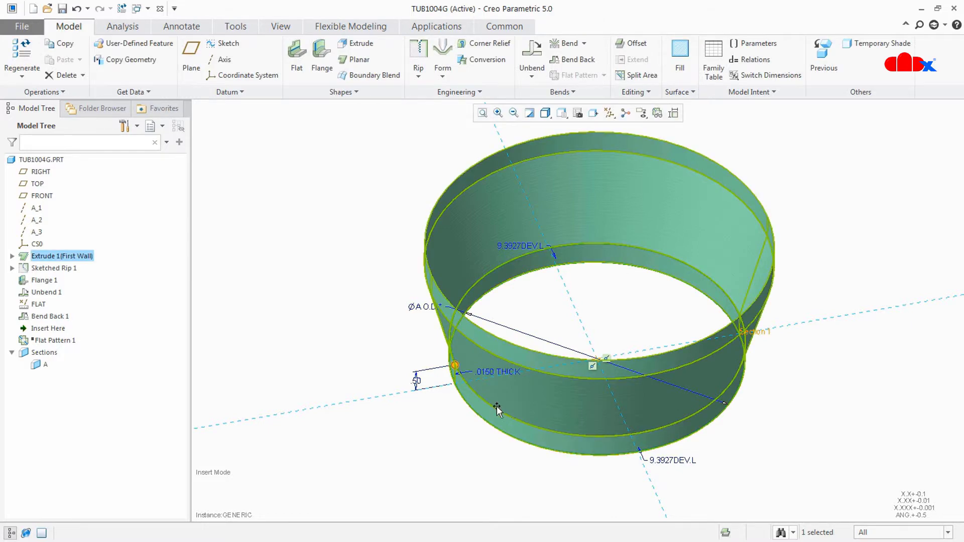
pyautogui.moveTo(495, 409); pyautogui.dragTo(470, 394, button='middle')
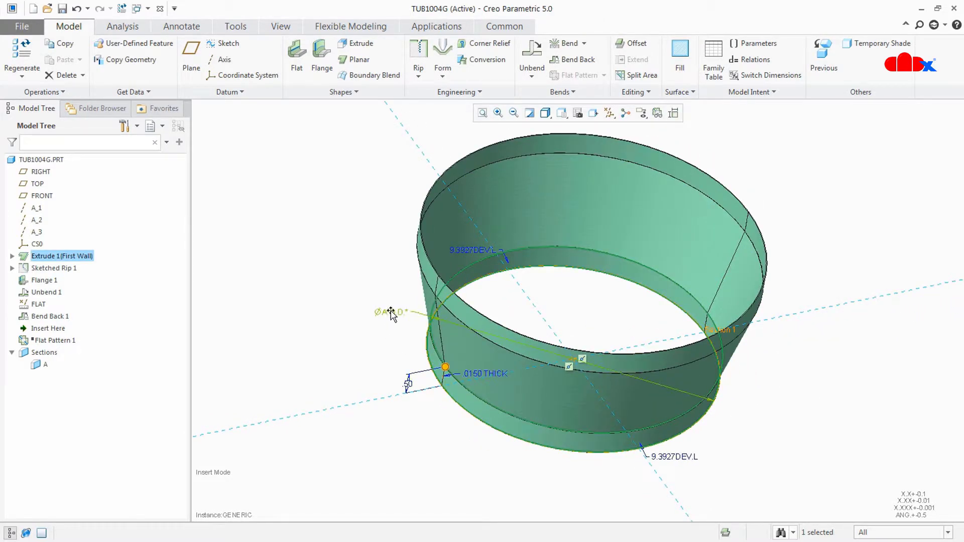
# Switch Flange 1's Ø7.05 inner-diameter and 3.00 height dimensions to @S symbols.
pyautogui.doubleClick(45, 280)
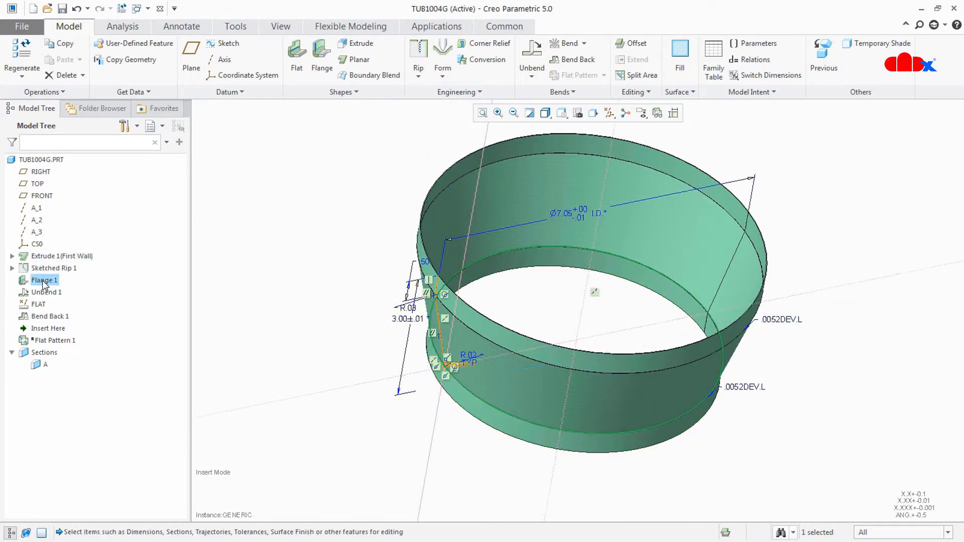
pyautogui.click(572, 214)
pyautogui.click(599, 58)
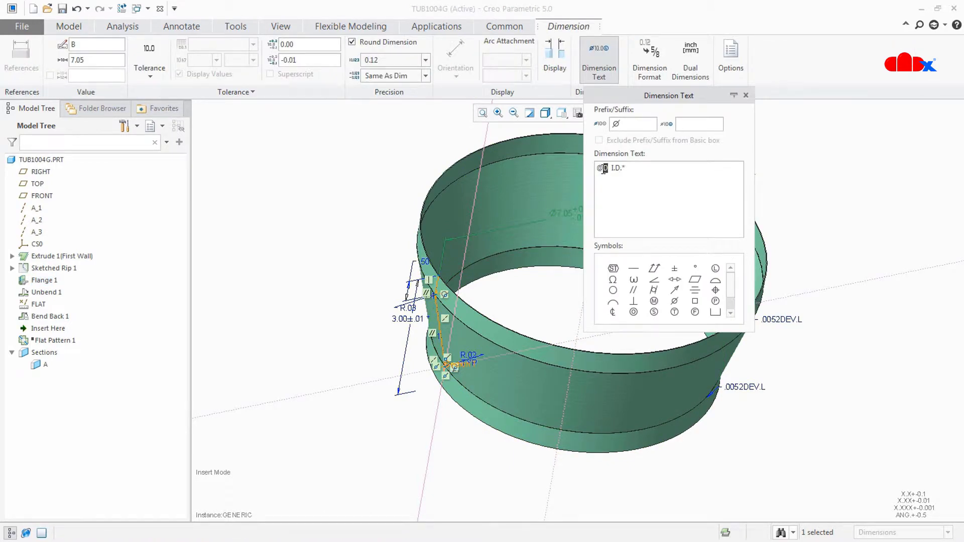
pyautogui.click(401, 320)
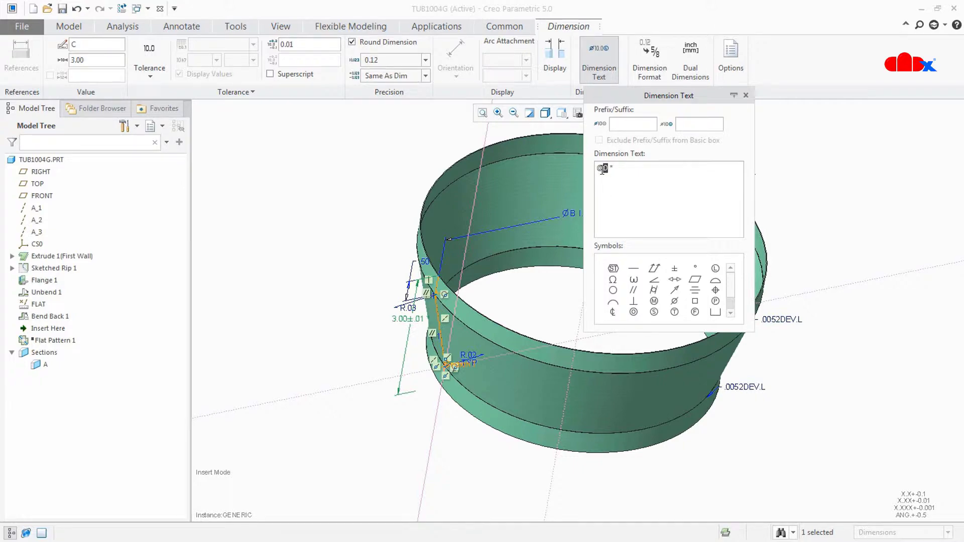
pyautogui.write('S')
pyautogui.middleClick(398, 445)
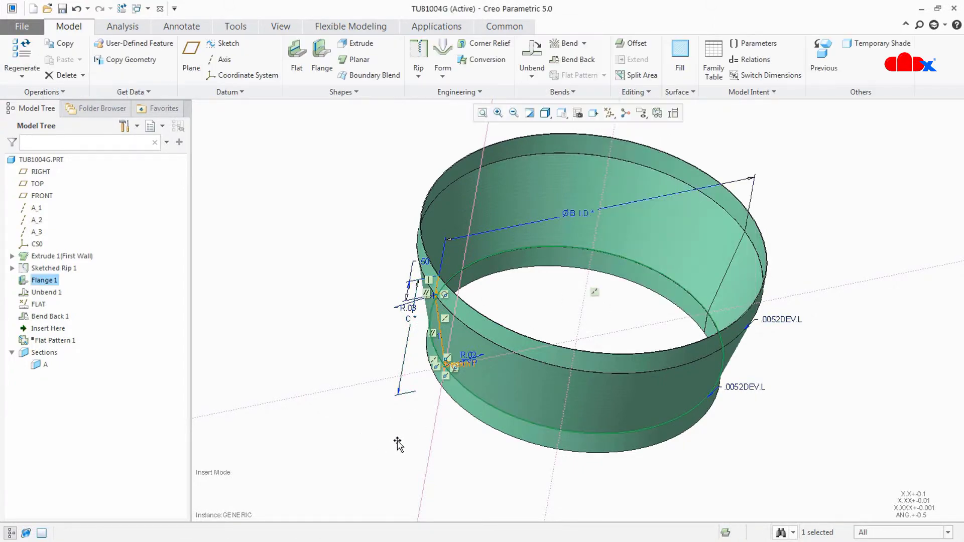
pyautogui.moveTo(397, 444); pyautogui.dragTo(377, 411, button='middle')
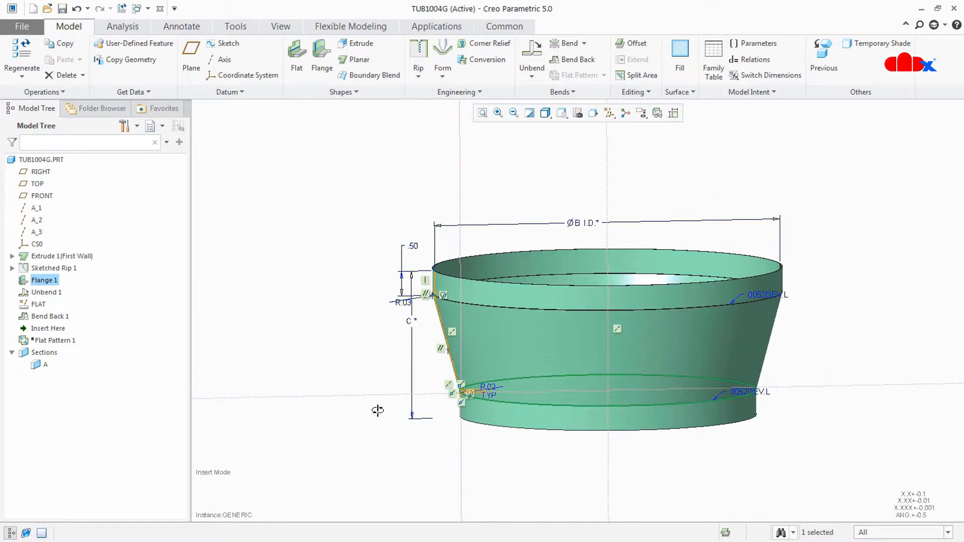
pyautogui.click(340, 335)
# Reopen tub1004.drw, bring Section A-A and the table into view, and select ØA O.D.
pyautogui.click(47, 9)
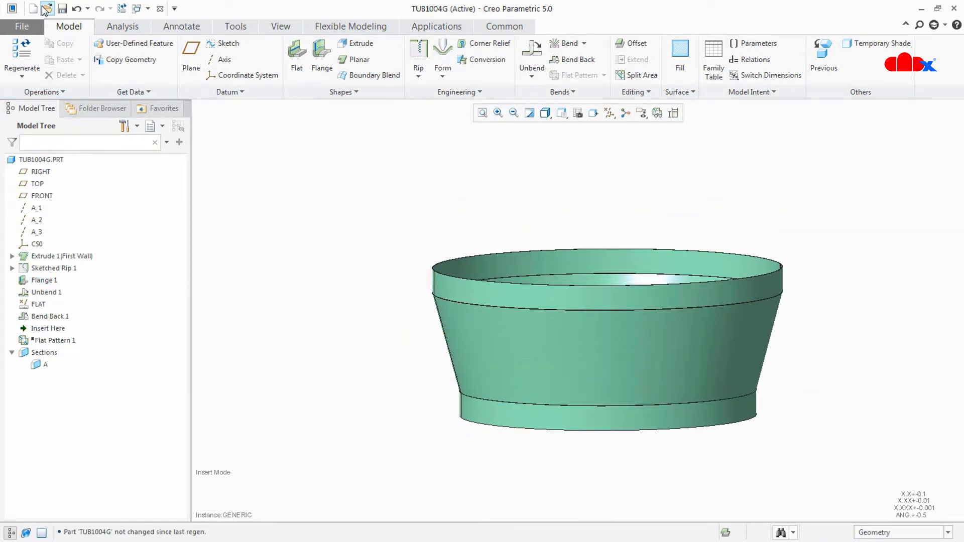
pyautogui.click(392, 199)
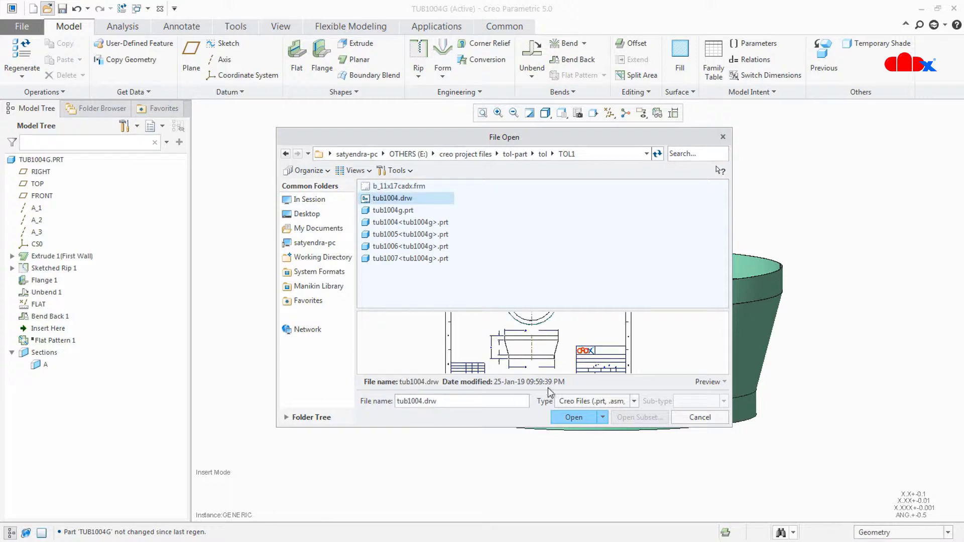
pyautogui.click(573, 417)
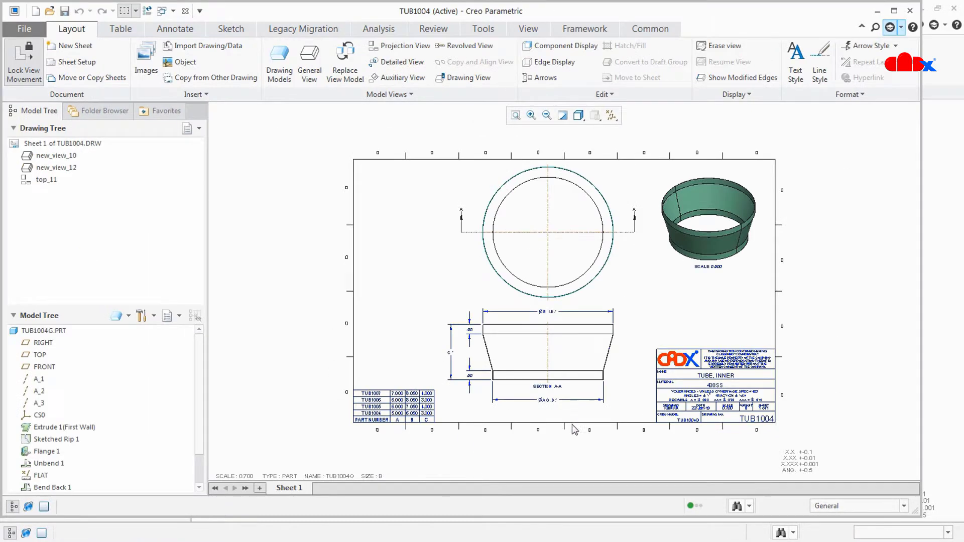
pyautogui.scroll(4, 568, 428)
pyautogui.moveTo(583, 423); pyautogui.dragTo(617, 400, button='middle')
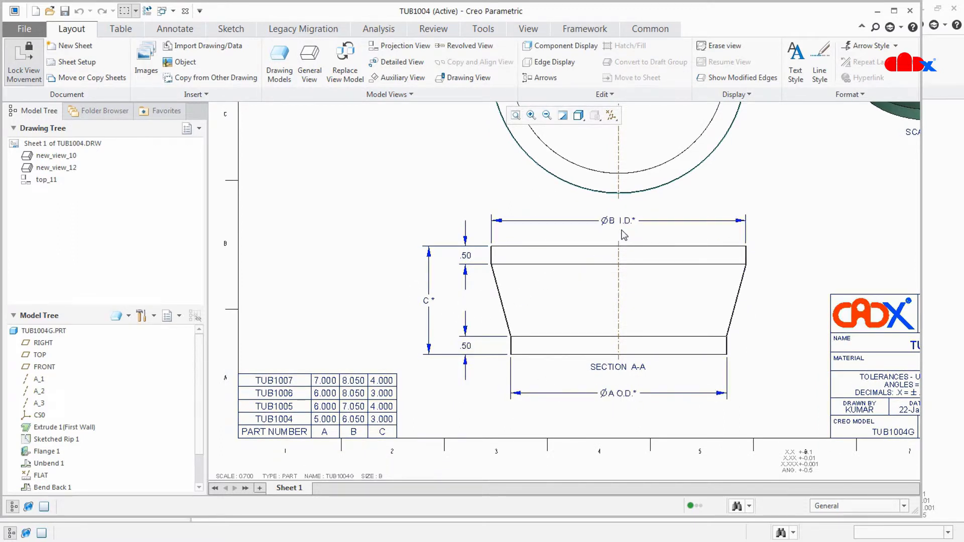
pyautogui.doubleClick(614, 397)
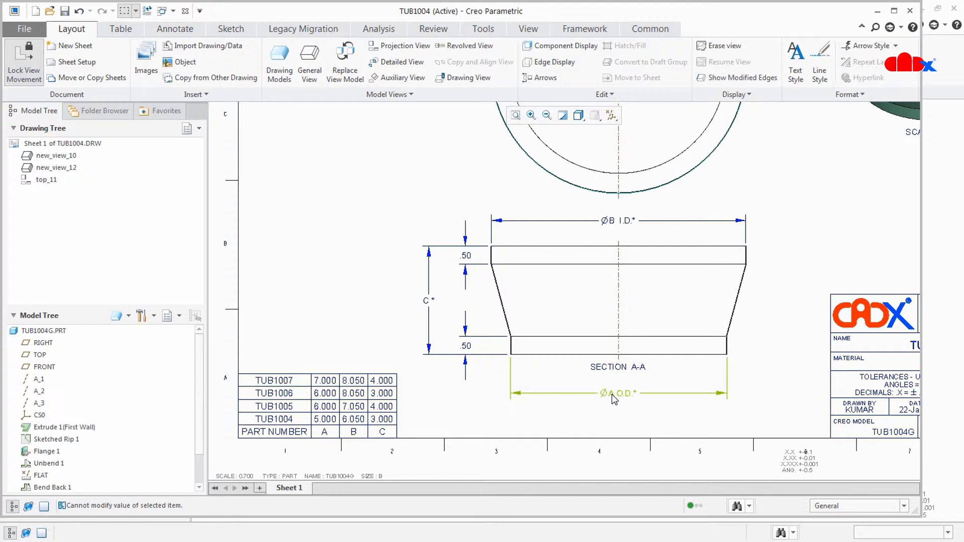
pyautogui.doubleClick(614, 396)
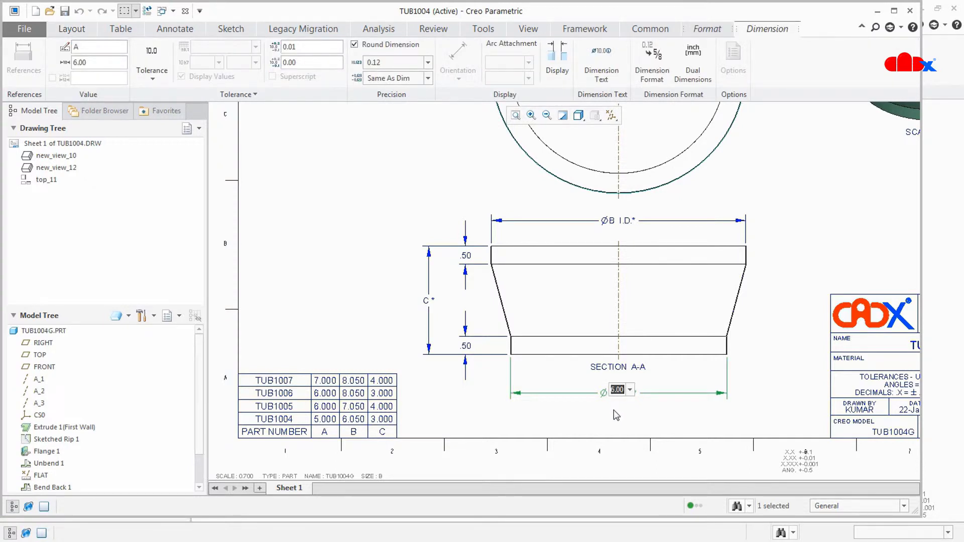
pyautogui.doubleClick(427, 300)
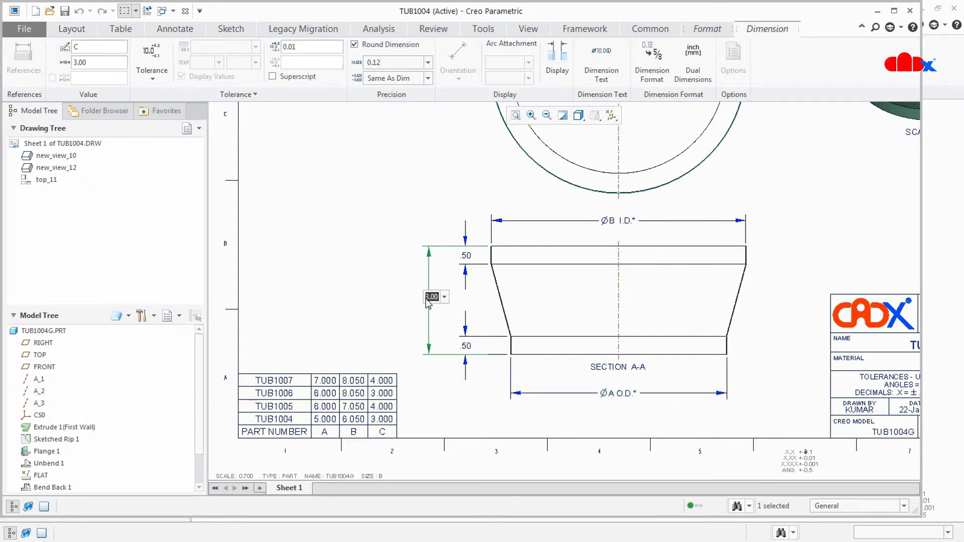
pyautogui.press('Return')
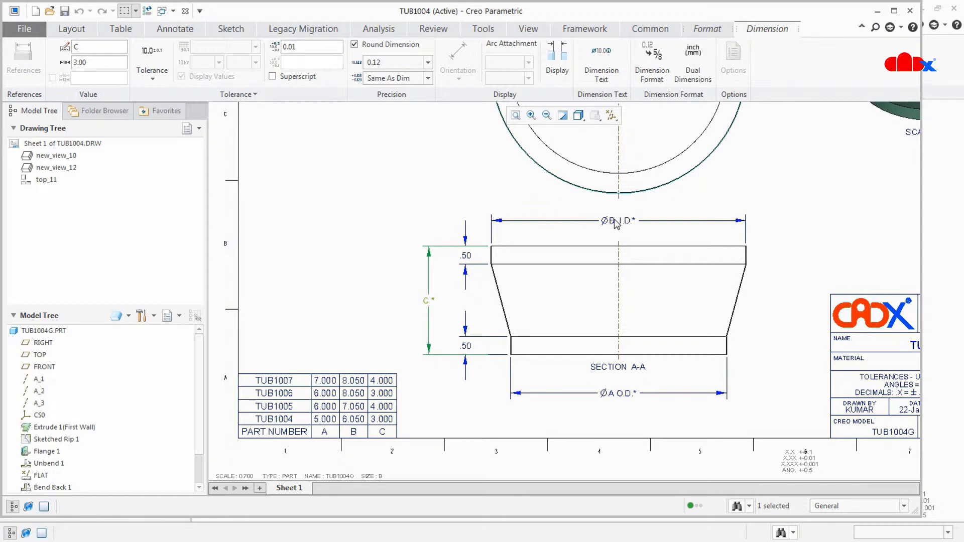
pyautogui.doubleClick(617, 221)
pyautogui.press('Return')
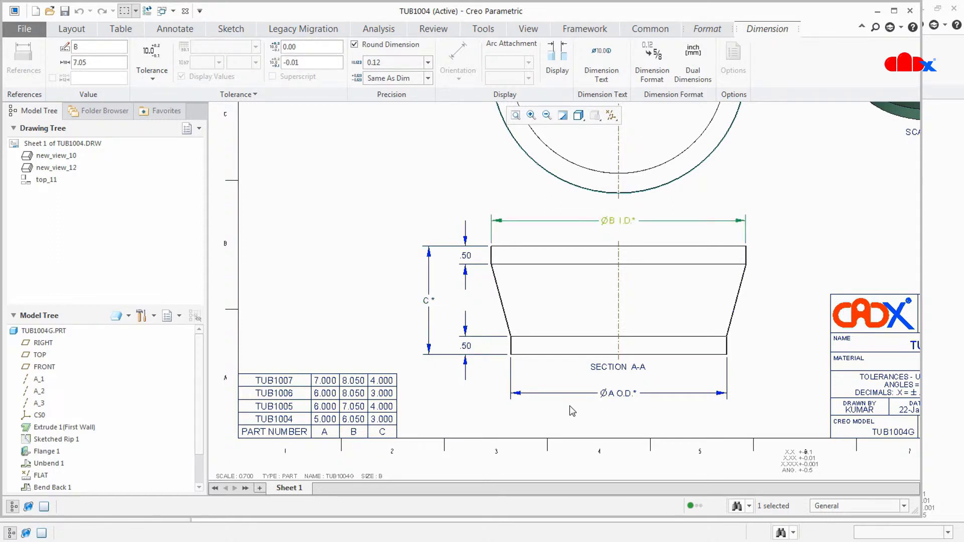
pyautogui.click(573, 411)
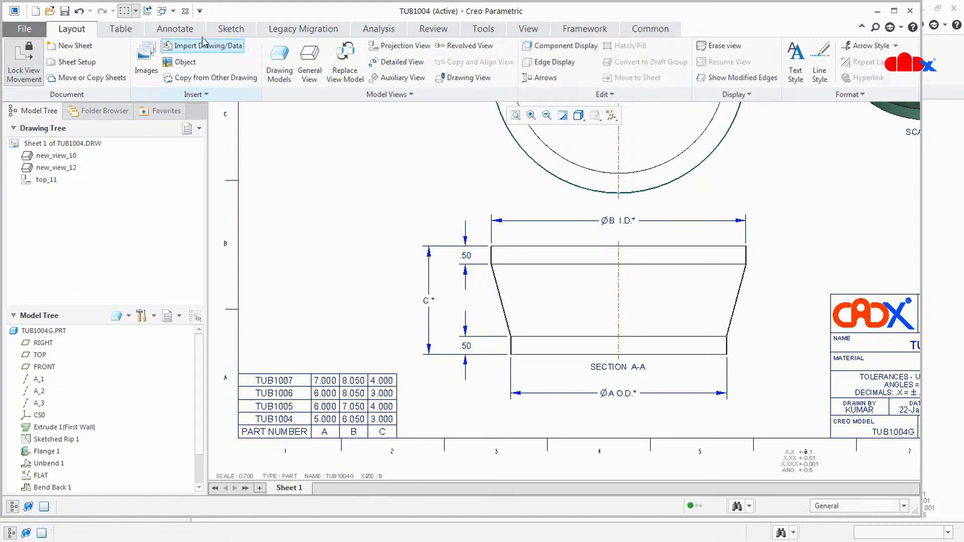
# Close the drawing and change Extrude 1's ØA O.D. dimension text from @S to @D.
pyautogui.click(185, 10)
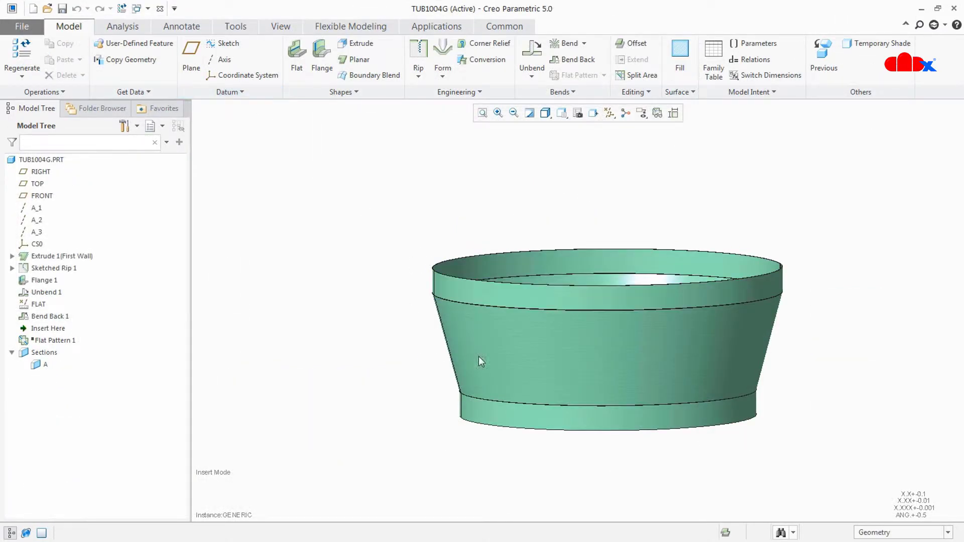
pyautogui.moveTo(477, 360)
pyautogui.mouseDown(button='middle')
pyautogui.moveTo(573, 379)
pyautogui.moveTo(574, 394)
pyautogui.mouseUp(button='middle')
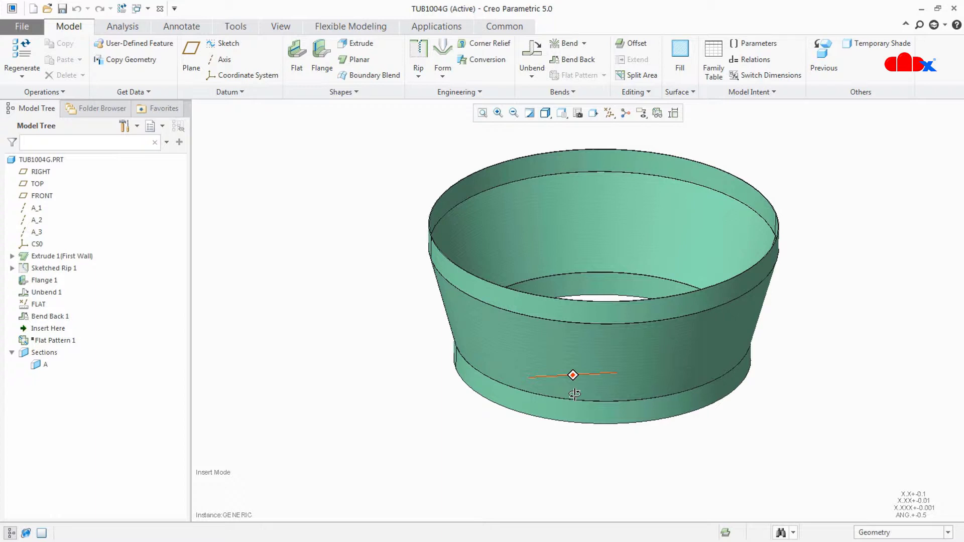
pyautogui.click(81, 257)
pyautogui.click(91, 203)
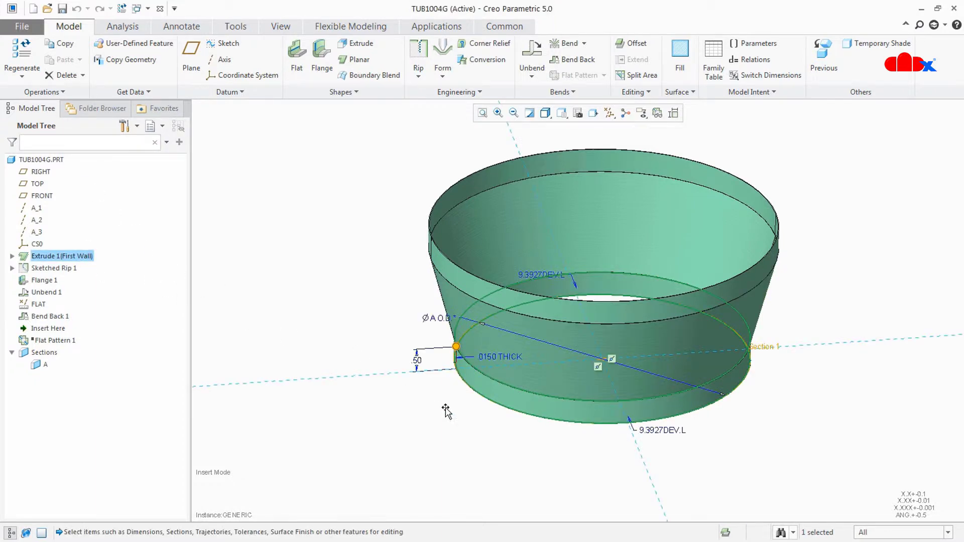
pyautogui.click(435, 319)
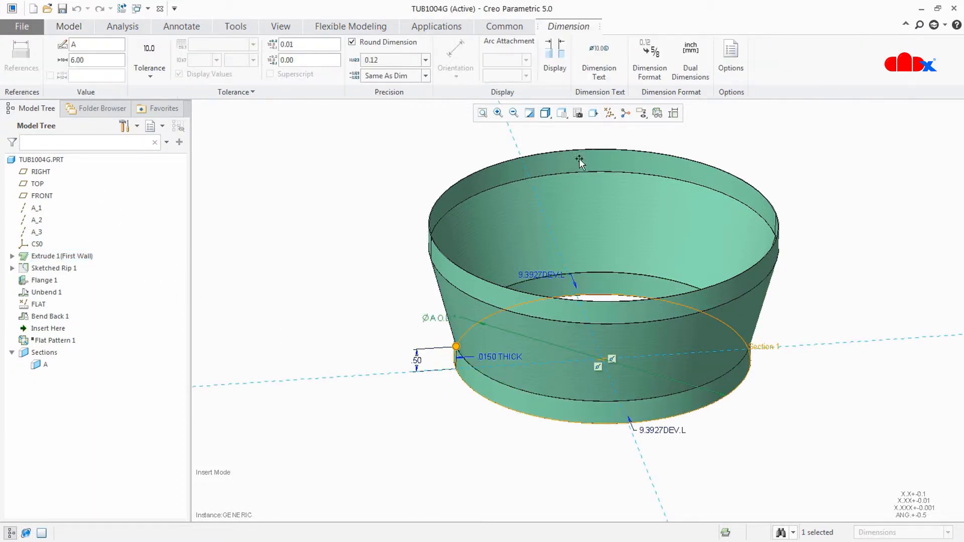
pyautogui.click(598, 63)
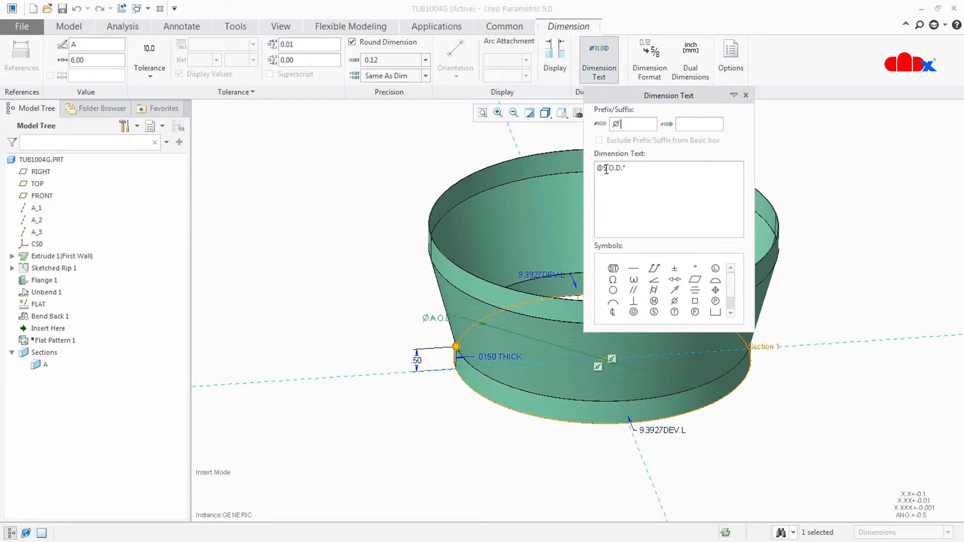
pyautogui.press('BackSpace')
pyautogui.write('D')
pyautogui.click(459, 486)
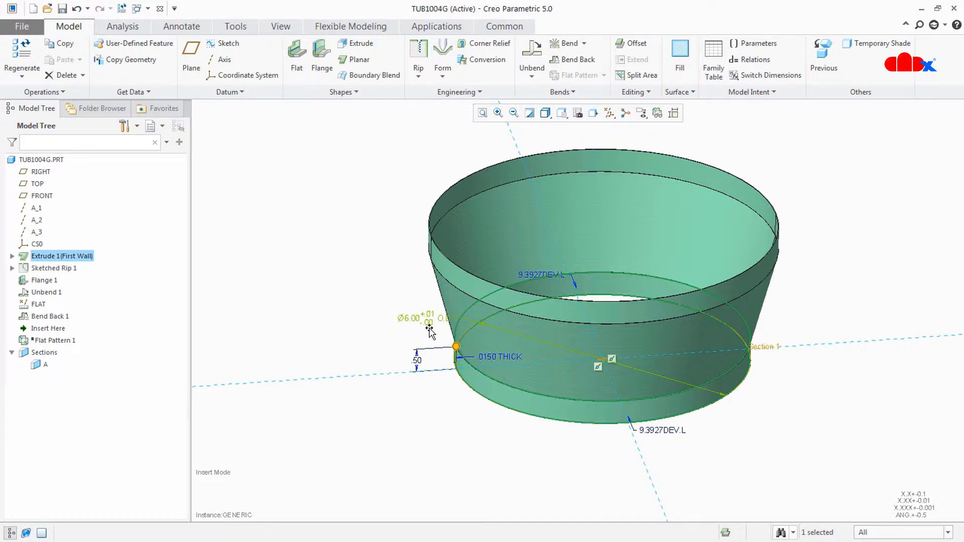
# Change the Ø6.00 dimension text back from @D to @S, restoring ØA O.D.*.
pyautogui.doubleClick(430, 331)
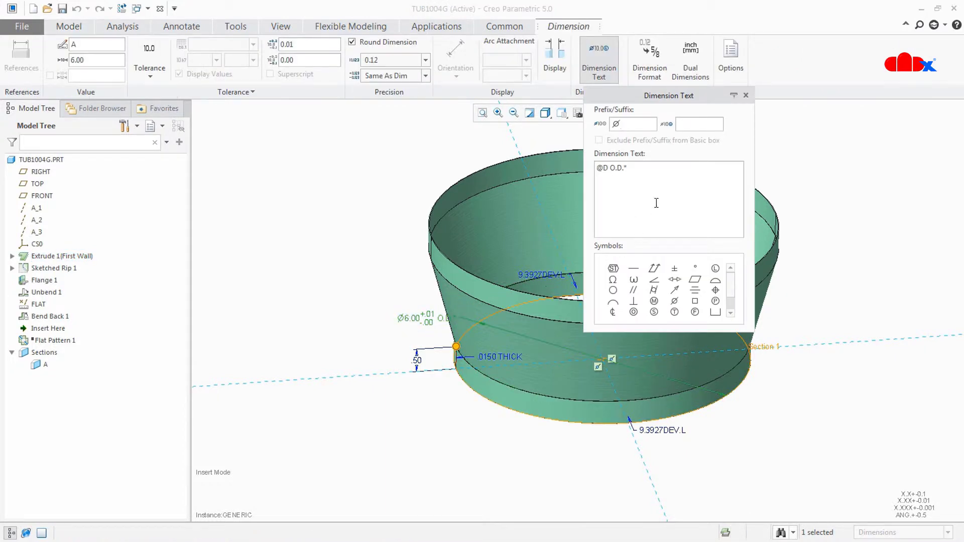
pyautogui.click(608, 168)
pyautogui.press('BackSpace')
pyautogui.write('S')
pyautogui.click(472, 469)
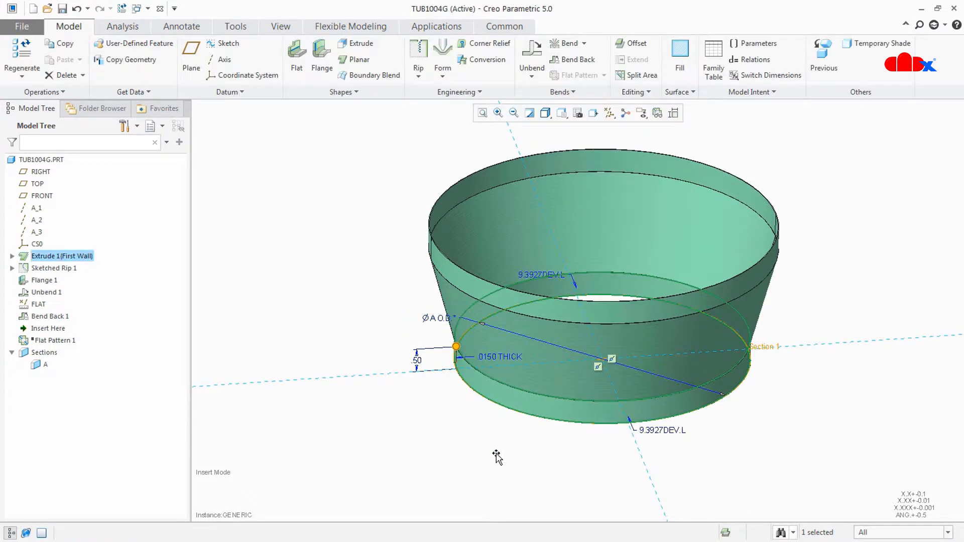
# Check Flange 1's dimensions, clear them, and bring up the File Open dialog.
pyautogui.moveTo(497, 457); pyautogui.dragTo(495, 456, button='middle')
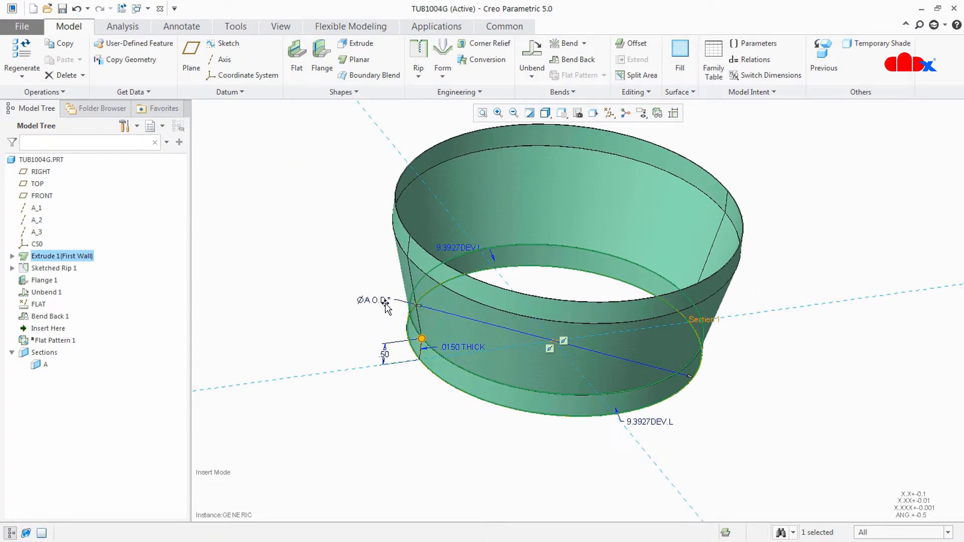
pyautogui.doubleClick(40, 280)
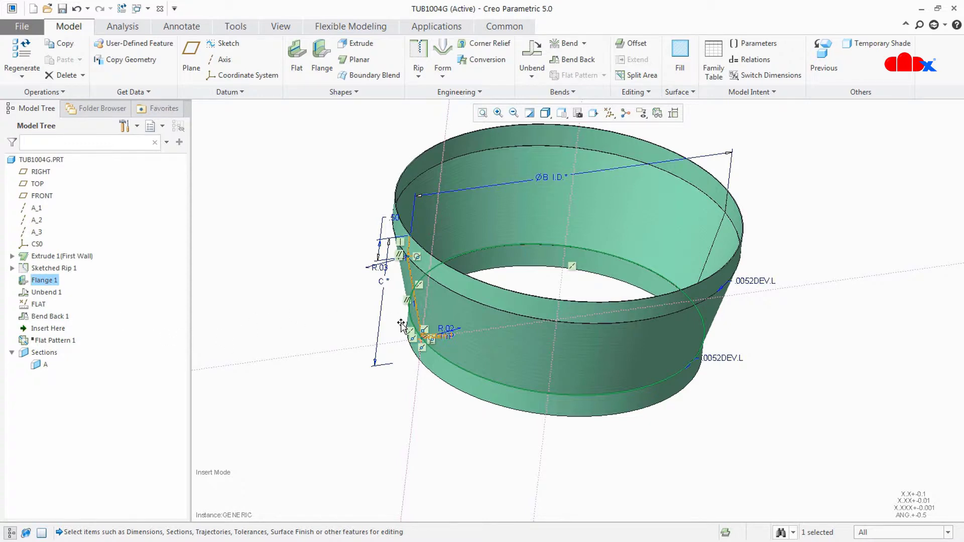
pyautogui.moveTo(401, 325); pyautogui.dragTo(380, 300, button='middle')
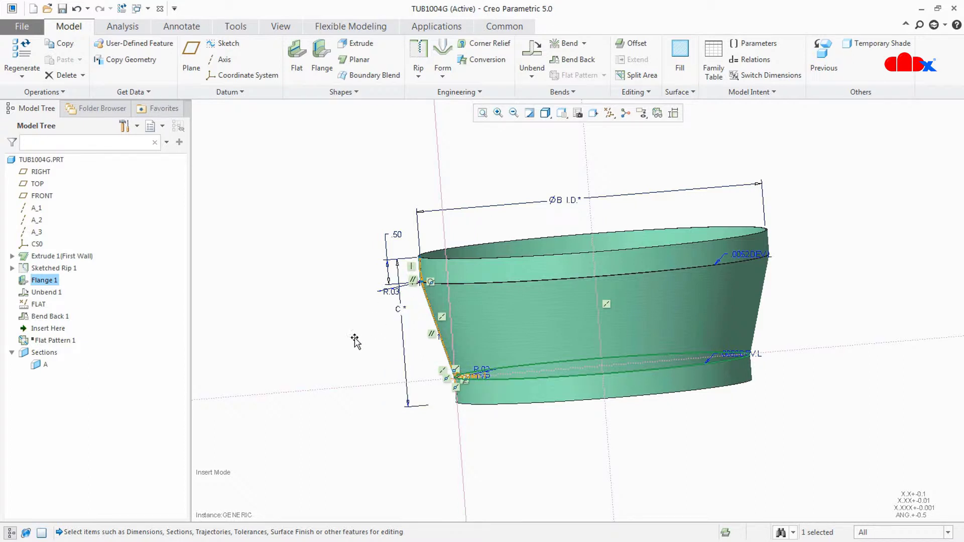
pyautogui.click(334, 353)
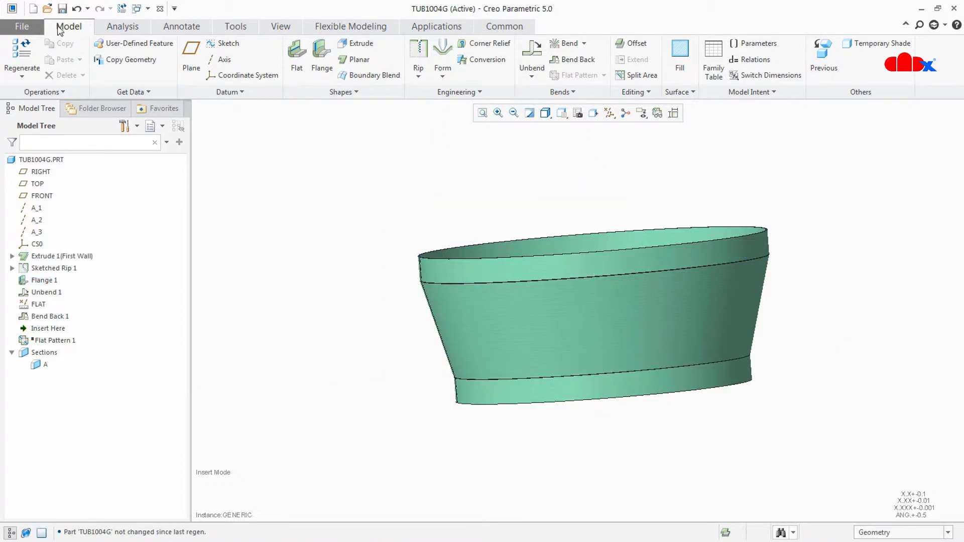
pyautogui.click(47, 8)
# Open tub1004.drw and zoom into Section A-A.
pyautogui.click(395, 199)
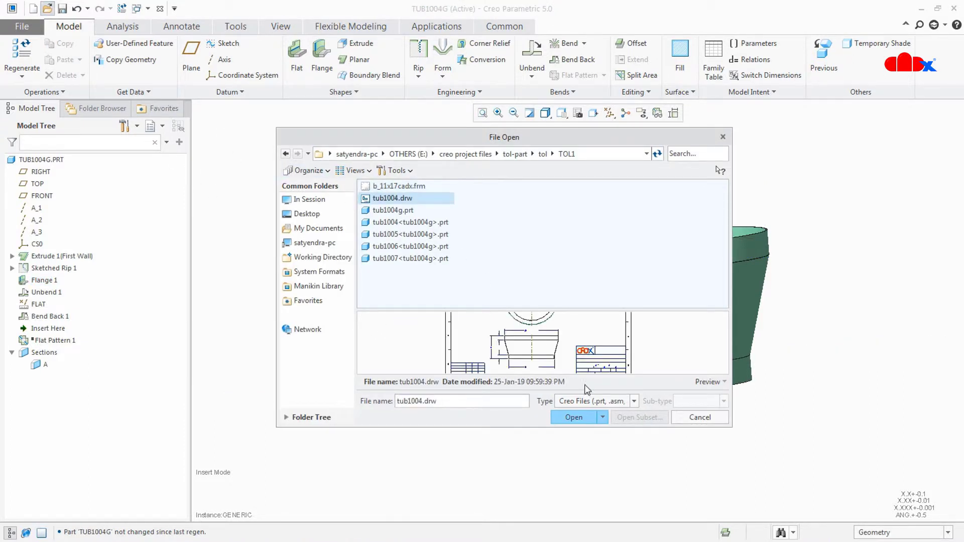
pyautogui.click(574, 418)
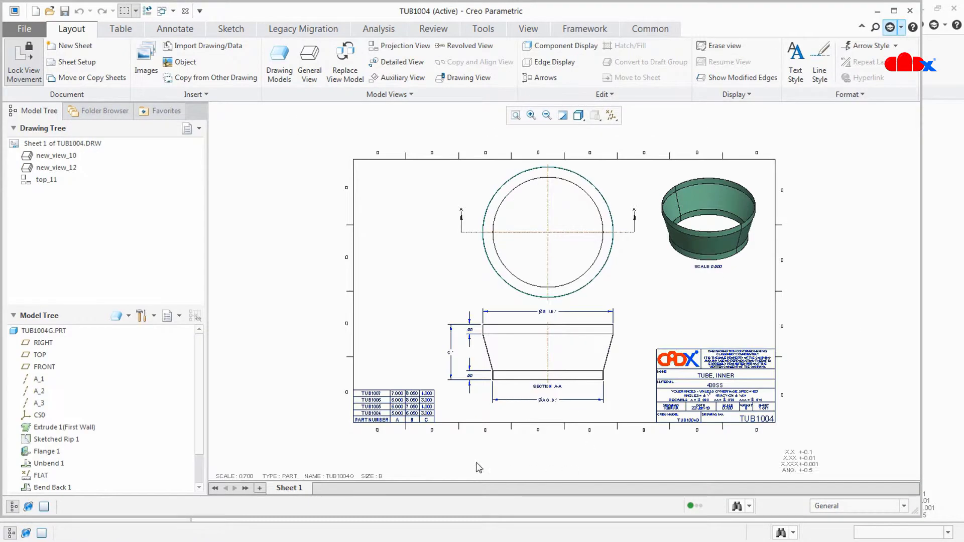
pyautogui.scroll(-4, 452, 452)
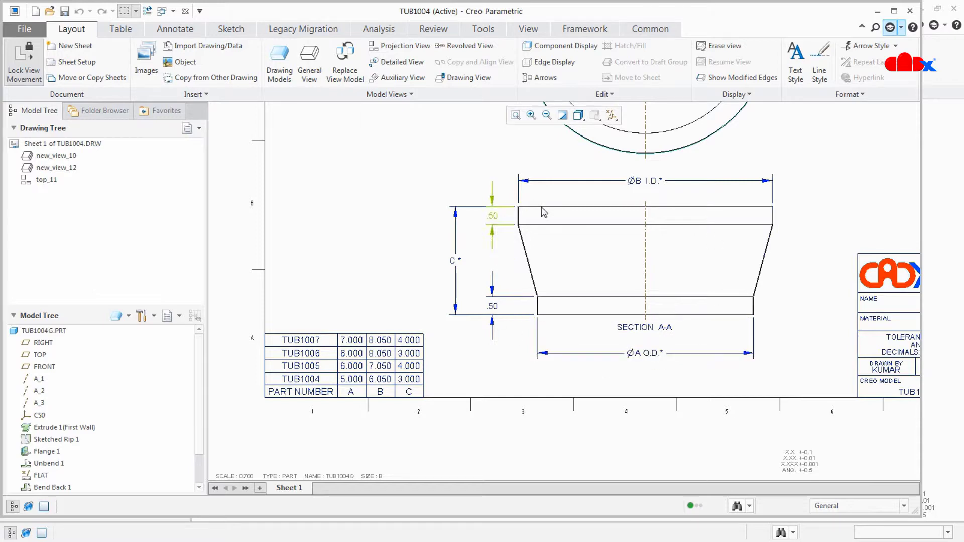
pyautogui.scroll(-2, 613, 334)
pyautogui.scroll(-2, 624, 348)
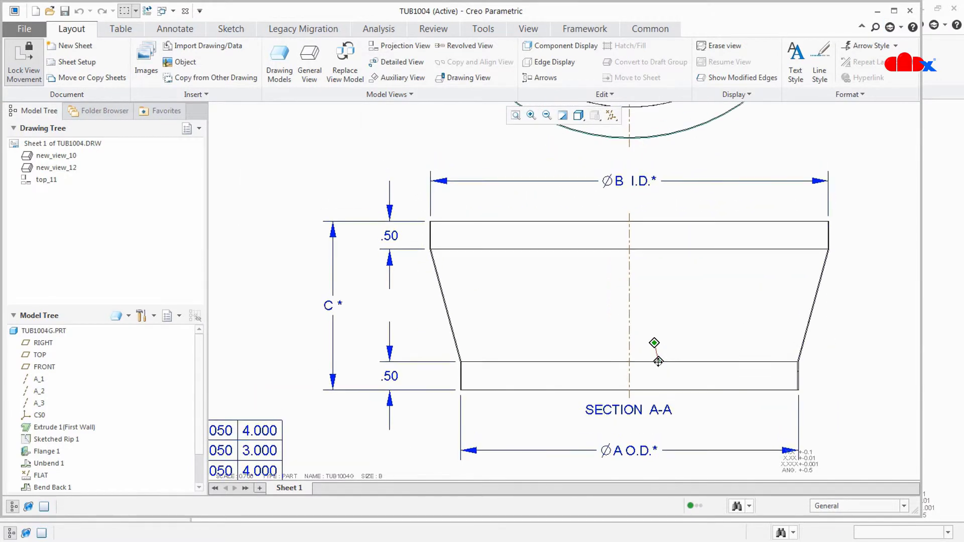
# Inspect the ØA O.D. dimension's text, then select the ØA O.D. dimension.
pyautogui.doubleClick(622, 464)
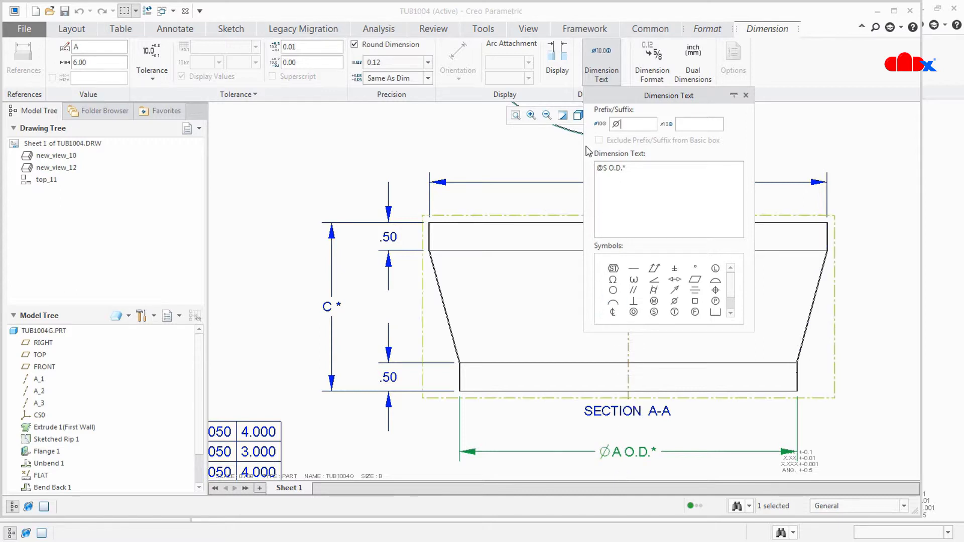
pyautogui.click(601, 63)
pyautogui.click(846, 430)
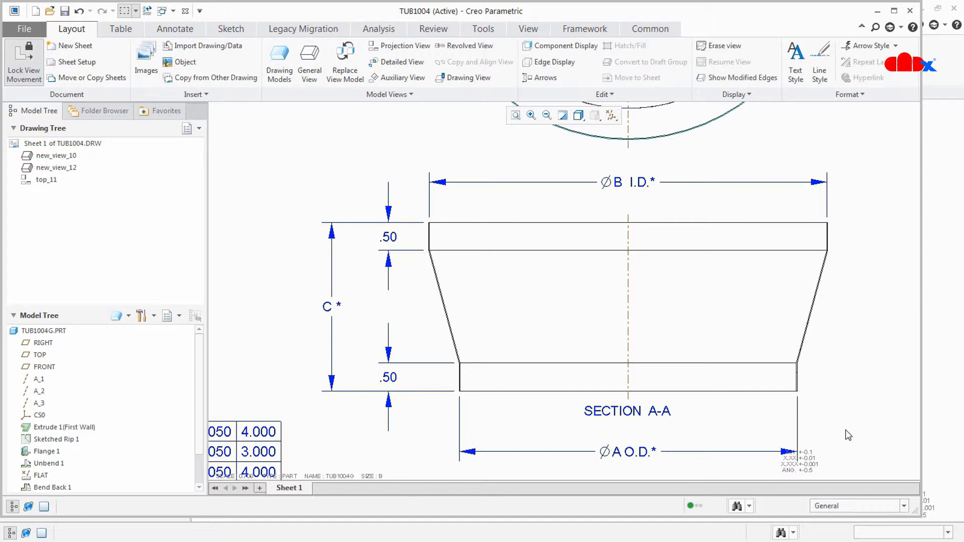
pyautogui.click(620, 454)
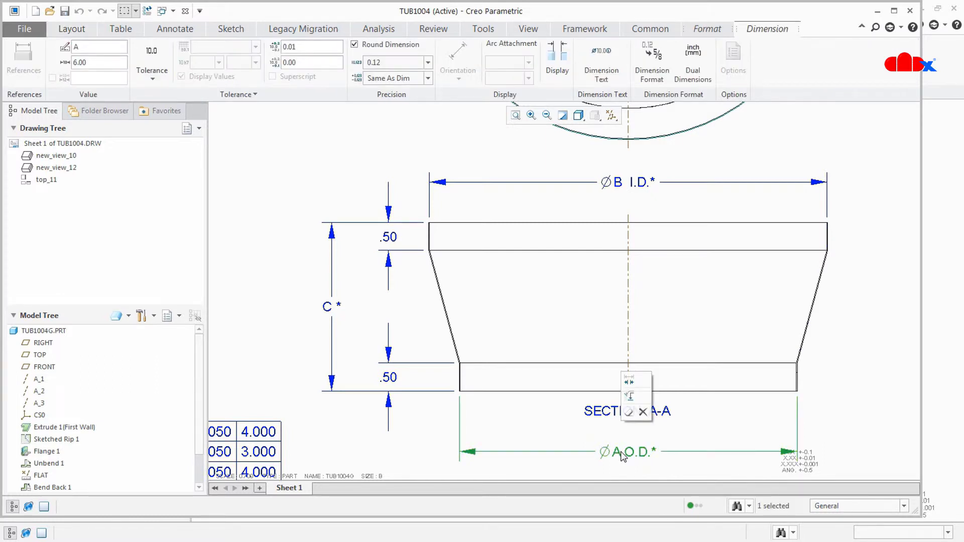
# Insert @+ +.01@# @- -.00@# before the ØA O.D. asterisk for a stacked tolerance.
pyautogui.click(600, 76)
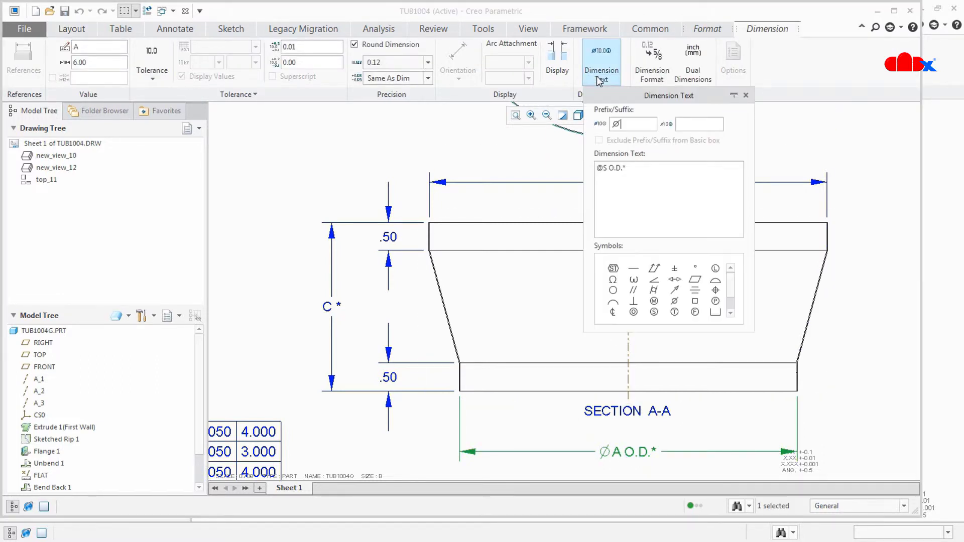
pyautogui.click(638, 172)
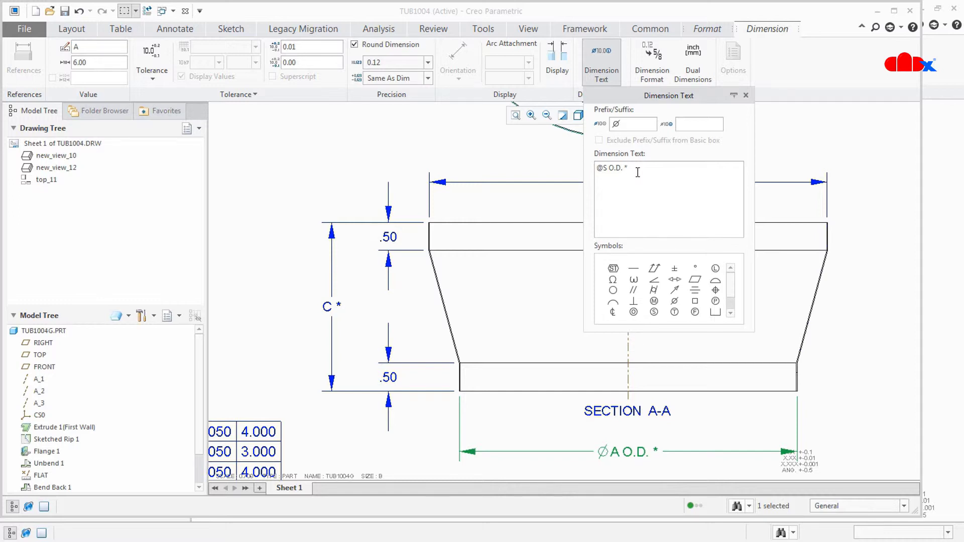
pyautogui.write('@+')
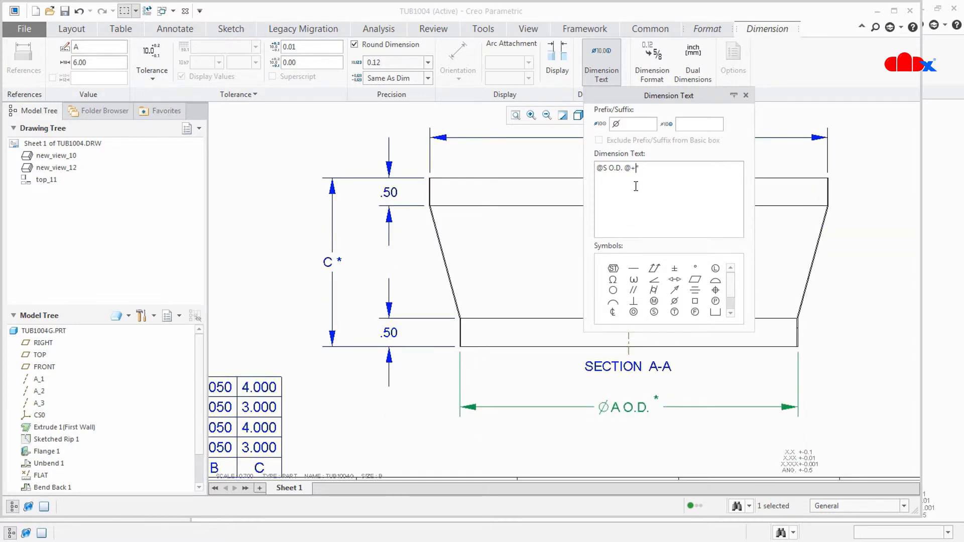
pyautogui.write('+')
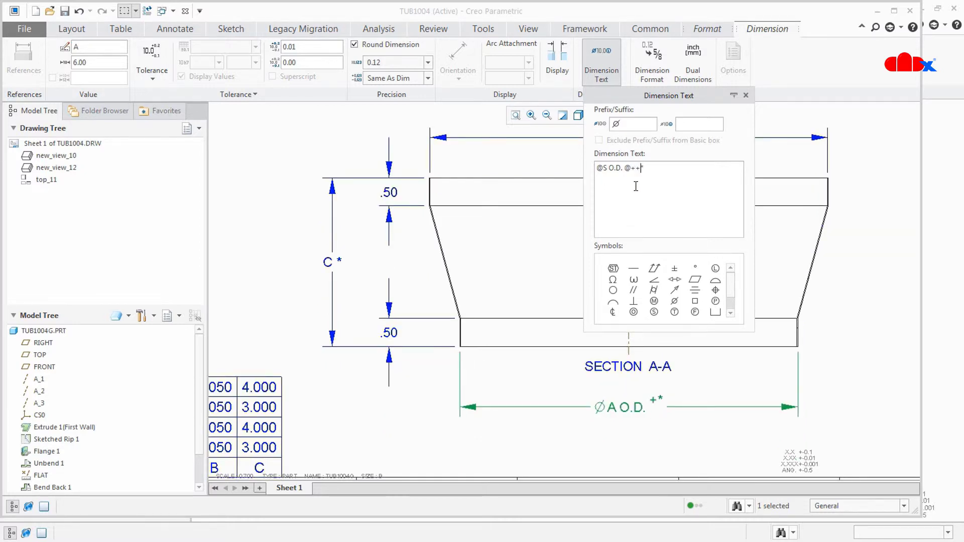
pyautogui.write('.01')
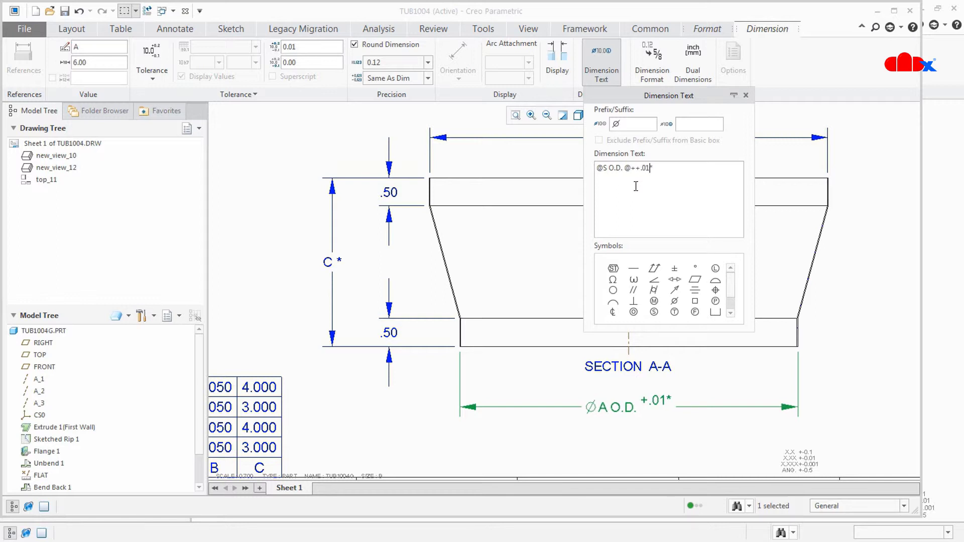
pyautogui.write('@')
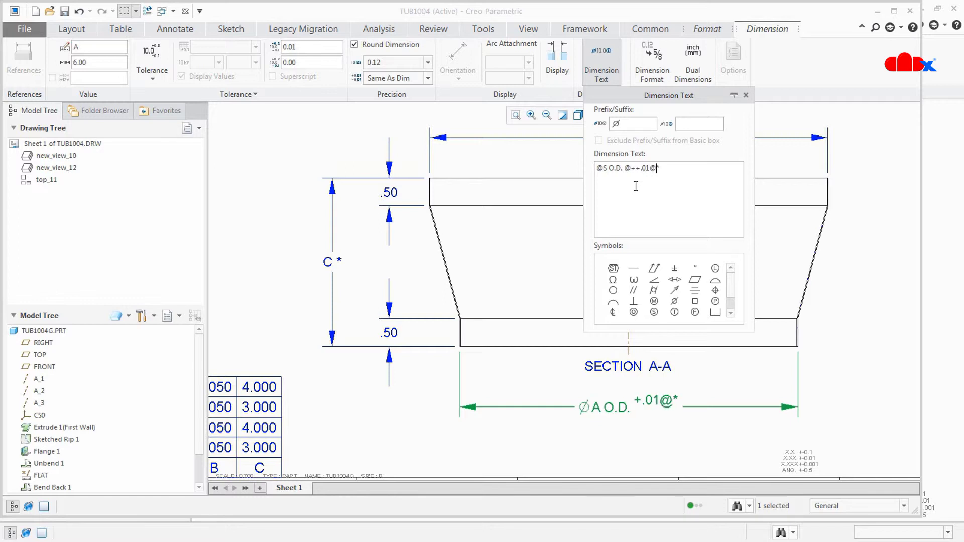
pyautogui.write('#')
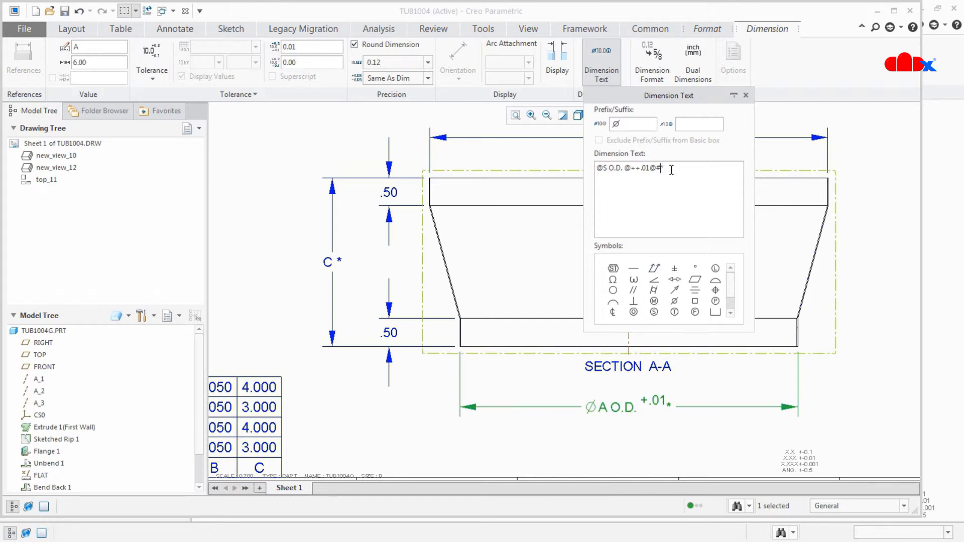
pyautogui.write('@')
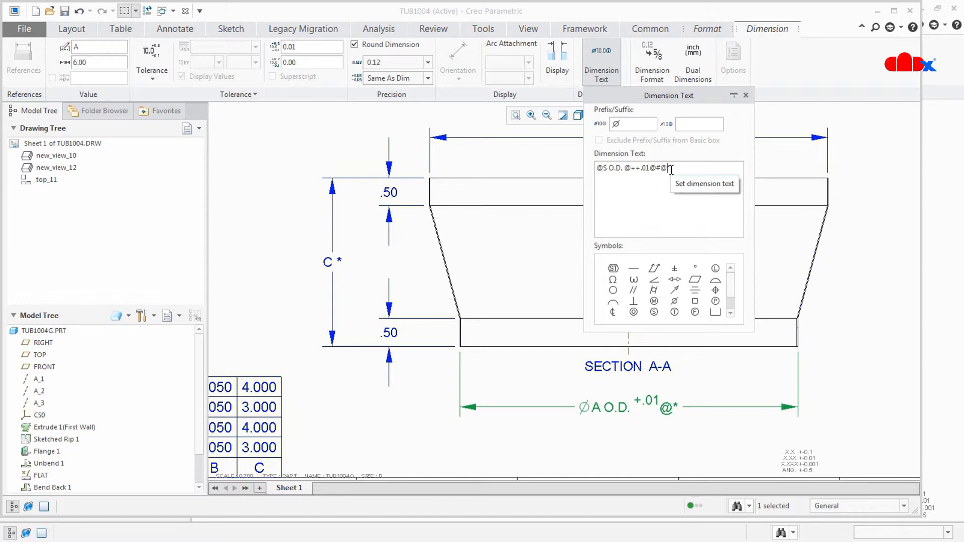
pyautogui.write('-')
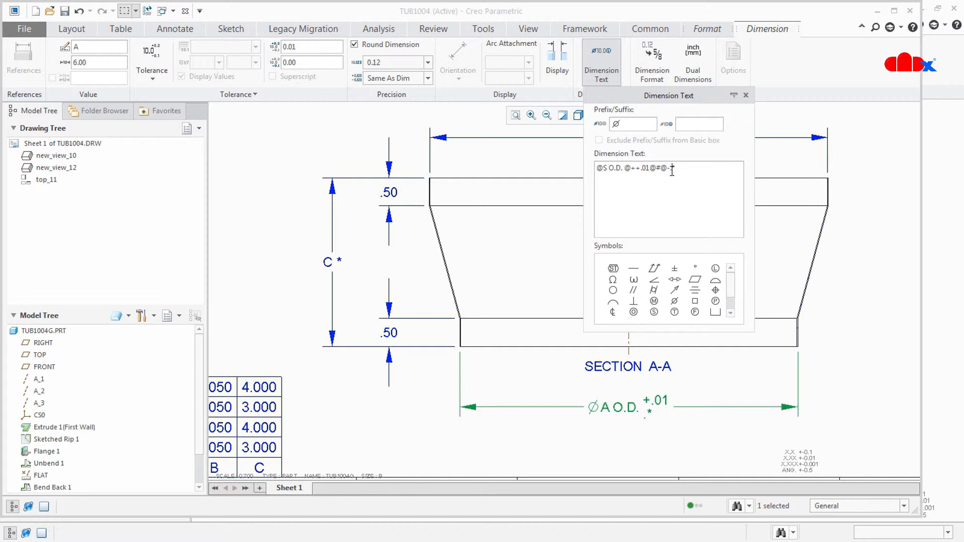
pyautogui.write('.00@')
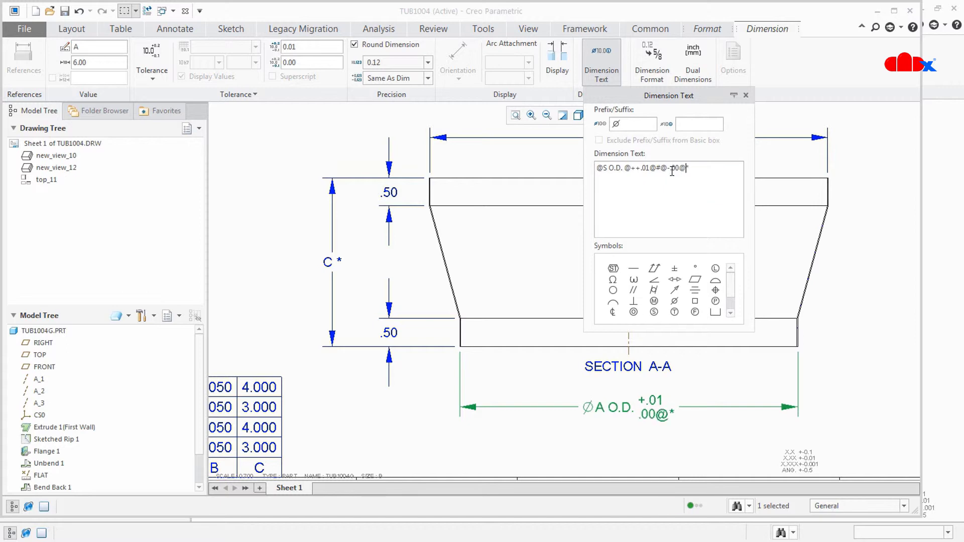
pyautogui.write('#')
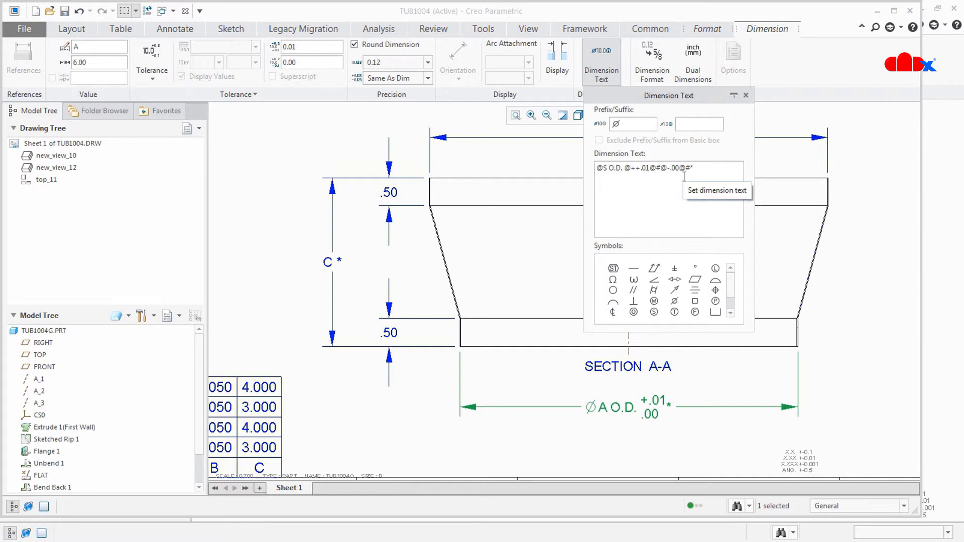
pyautogui.write('-')
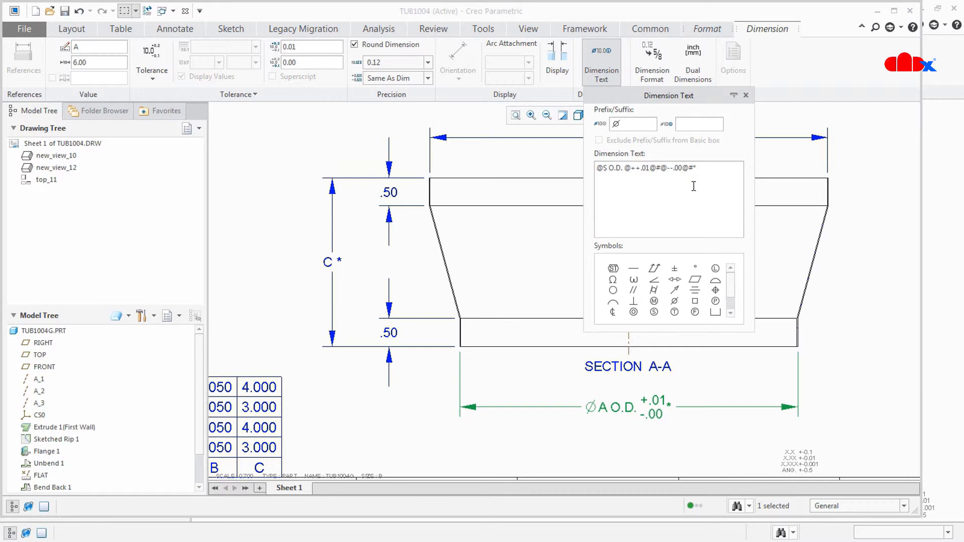
pyautogui.click(604, 74)
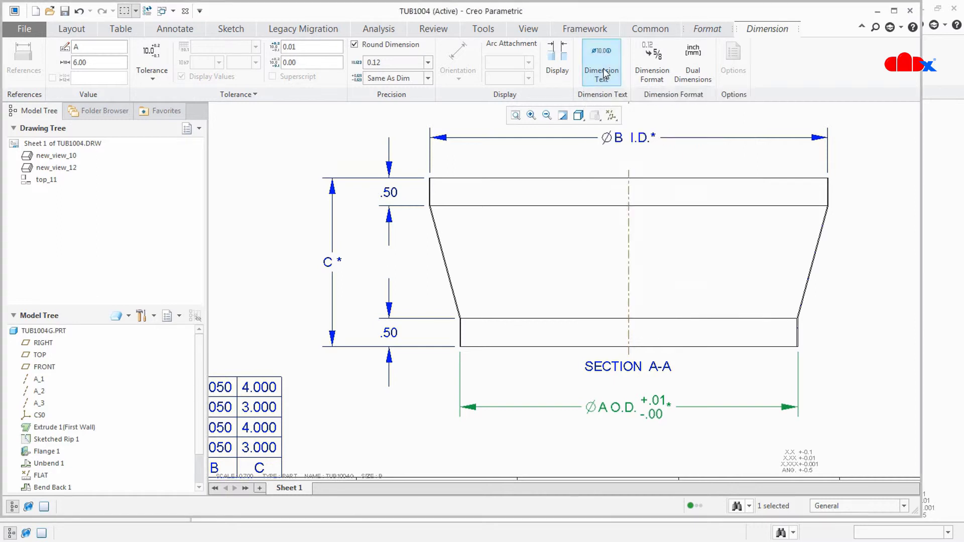
pyautogui.click(665, 453)
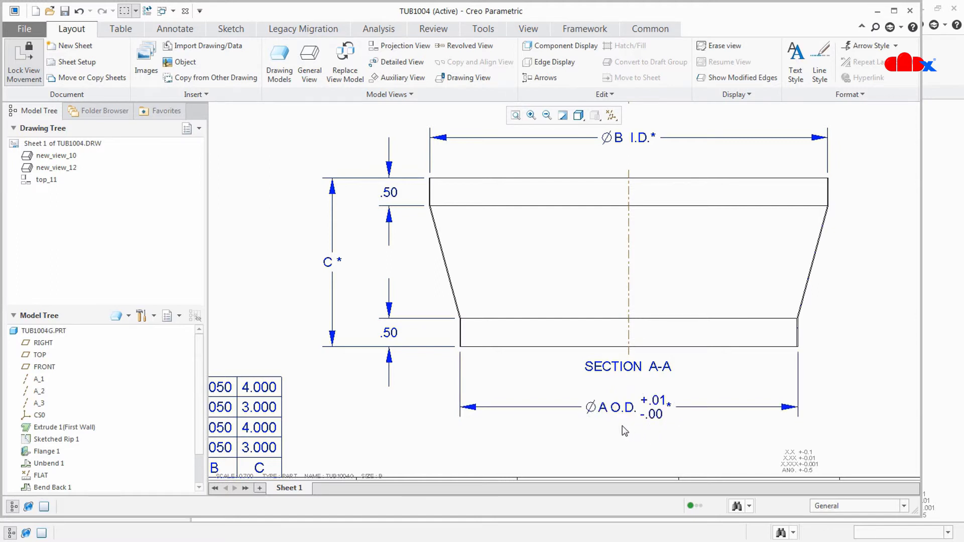
# Add a ± sign and .01 before the C dimension's asterisk, making C ±.01*.
pyautogui.doubleClick(609, 430)
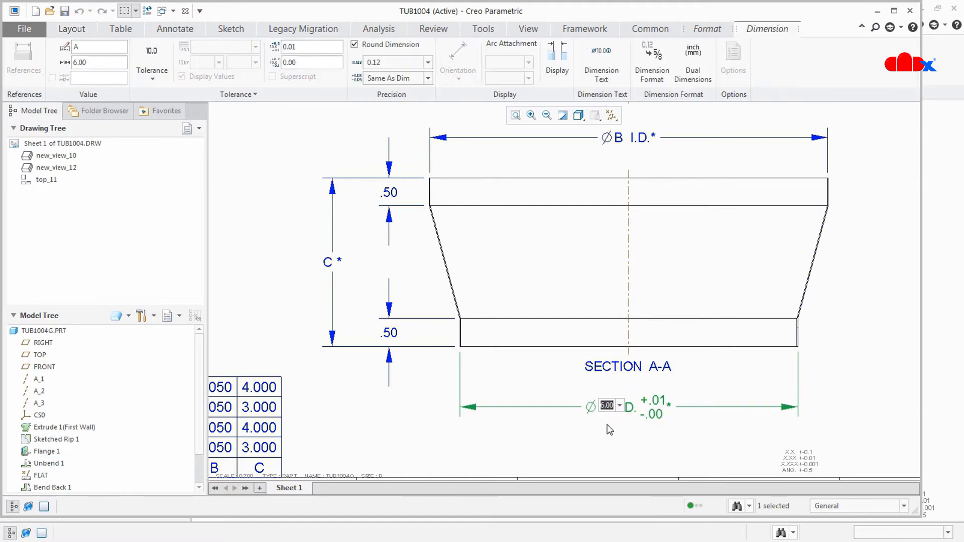
pyautogui.click(610, 441)
pyautogui.moveTo(609, 438)
pyautogui.mouseDown(button='middle')
pyautogui.moveTo(626, 432)
pyautogui.moveTo(614, 441)
pyautogui.moveTo(583, 410)
pyautogui.moveTo(578, 432)
pyautogui.mouseUp(button='middle')
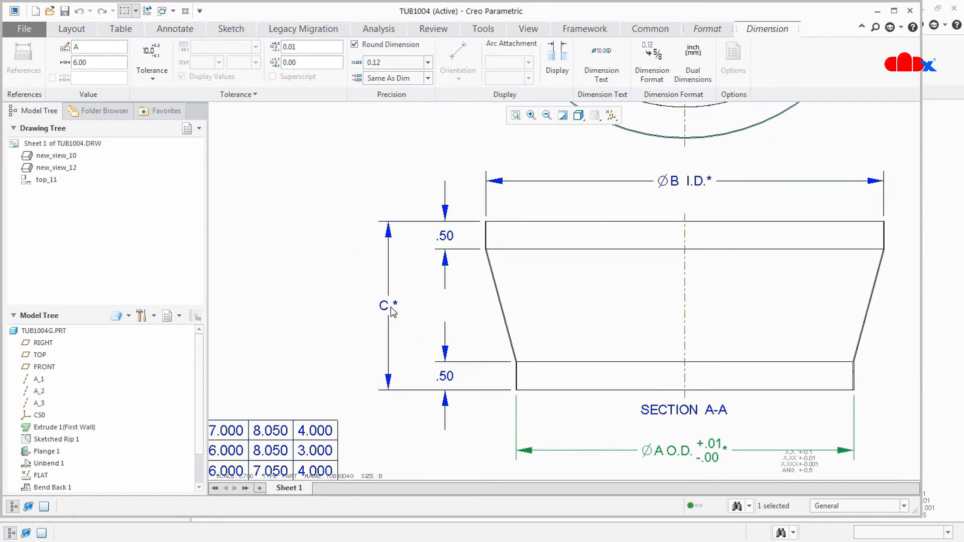
pyautogui.click(393, 307)
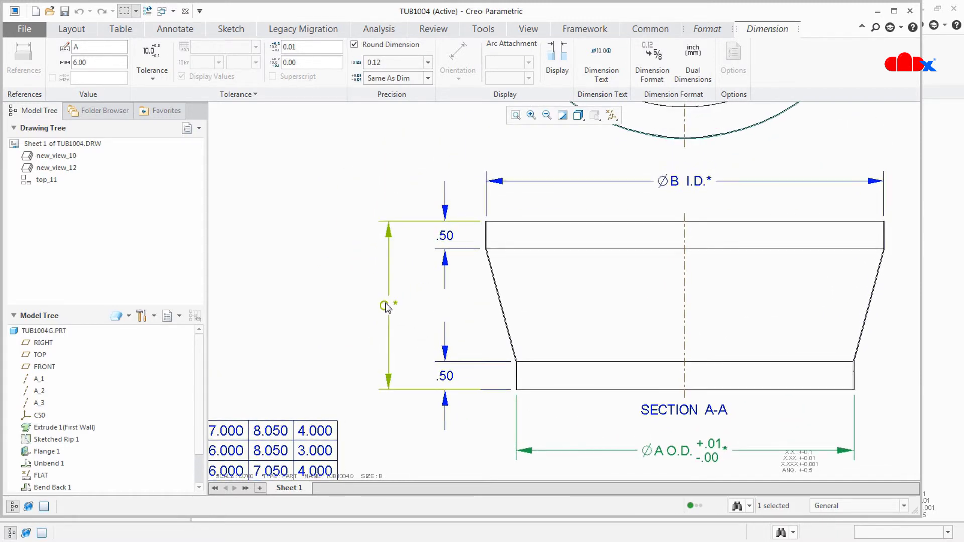
pyautogui.click(610, 75)
pyautogui.click(626, 168)
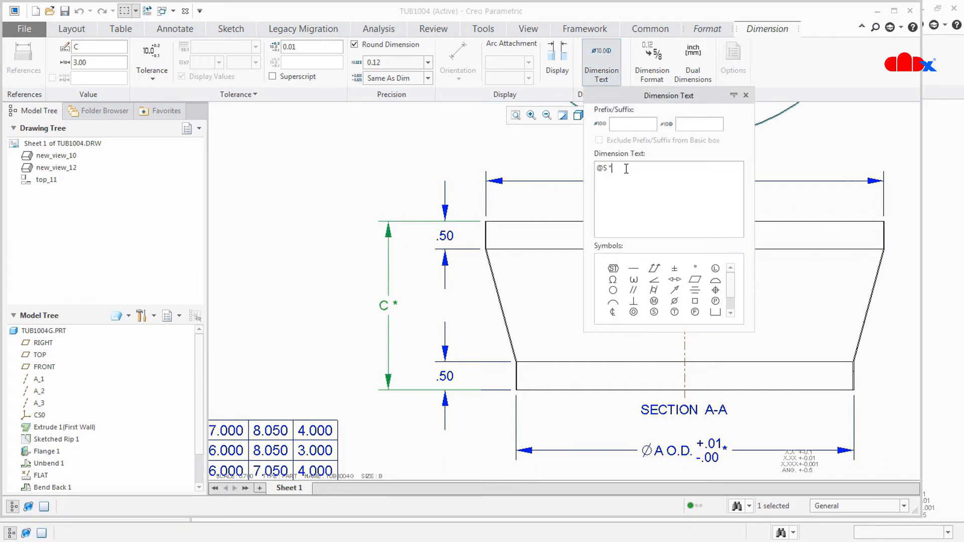
pyautogui.click(610, 168)
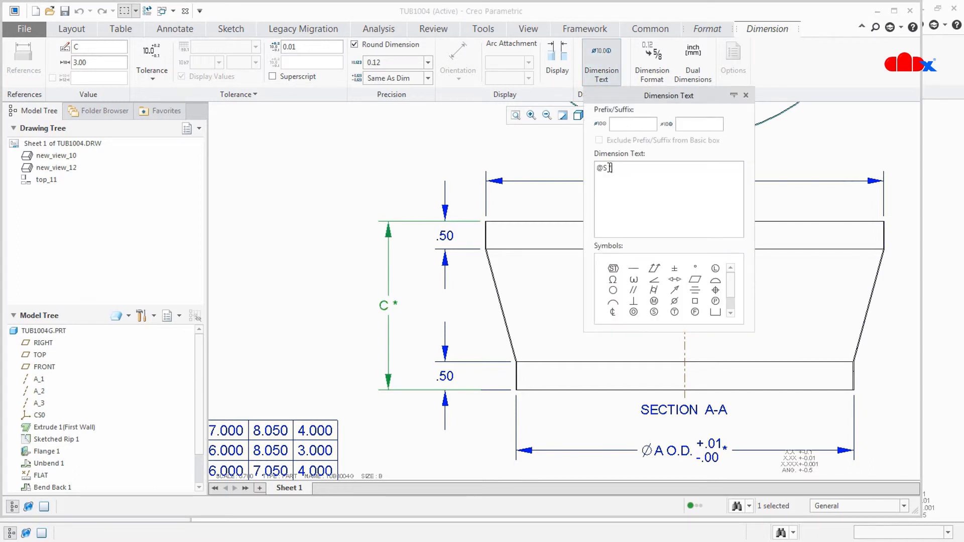
pyautogui.click(672, 269)
pyautogui.write('.01')
pyautogui.click(464, 333)
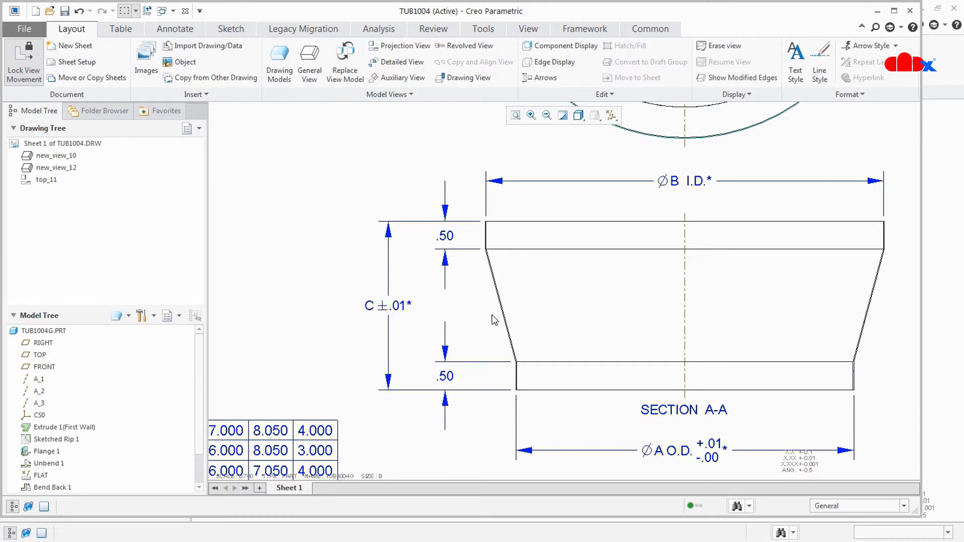
pyautogui.click(684, 183)
# Insert @++.00@#@--.01@# before the ØB I.D. asterisk for a +.00/-.01 tolerance.
pyautogui.doubleClick(685, 183)
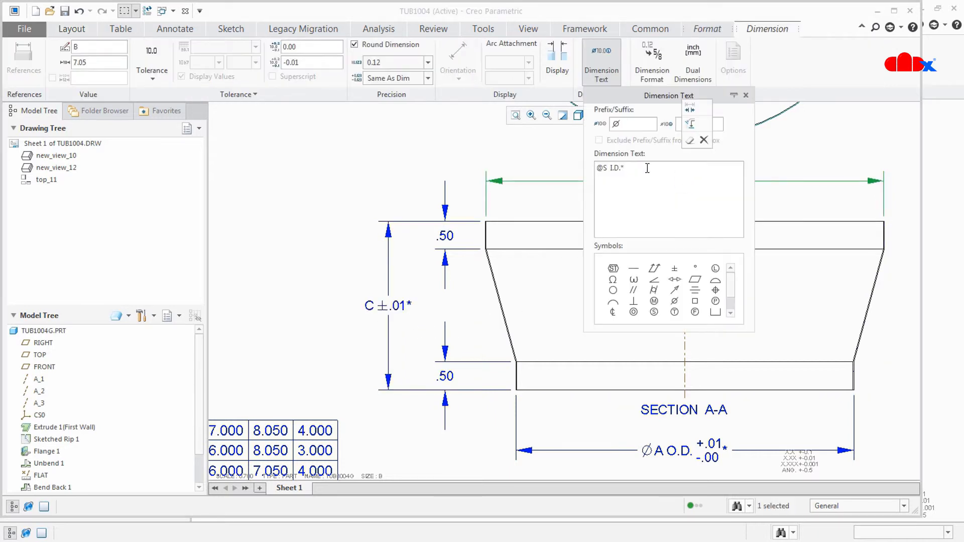
pyautogui.click(623, 168)
pyautogui.write('@++.00@#@--.01@#')
pyautogui.click(608, 62)
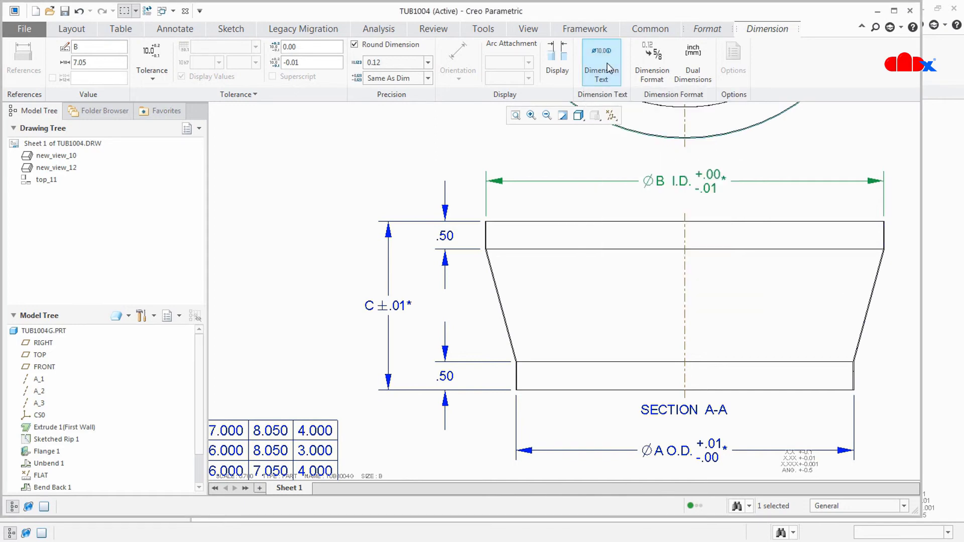
pyautogui.click(779, 187)
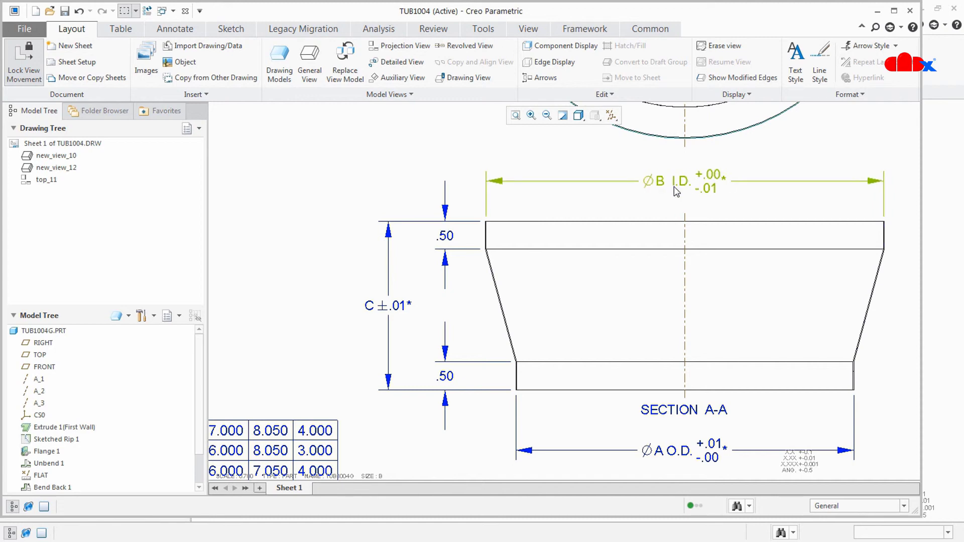